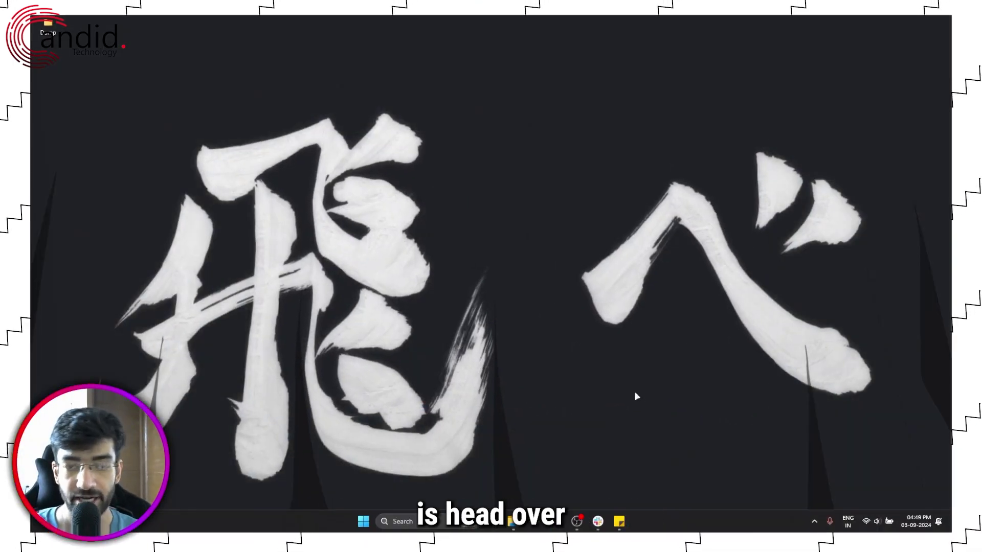
Search Windows Settings for 'camera'.
key("super+i")
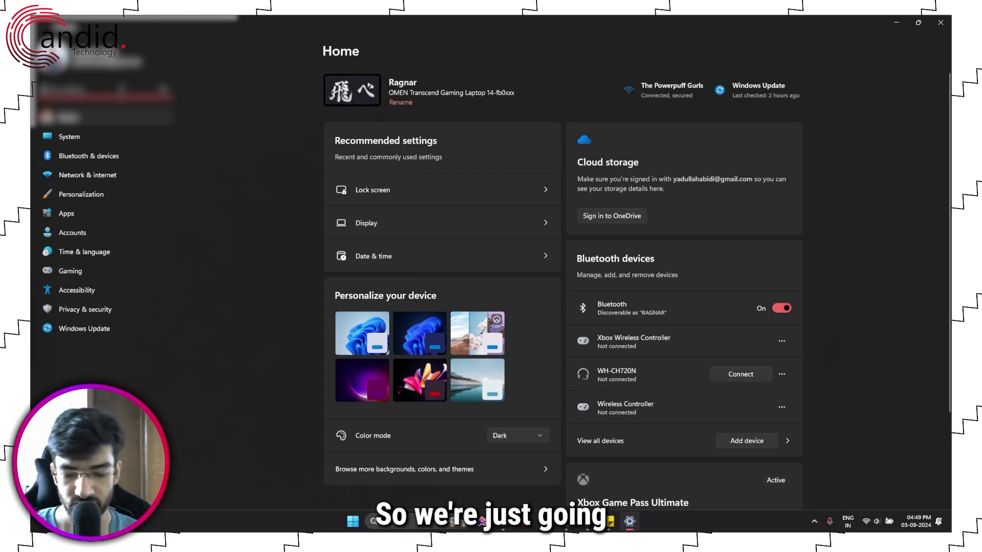
type("camera")
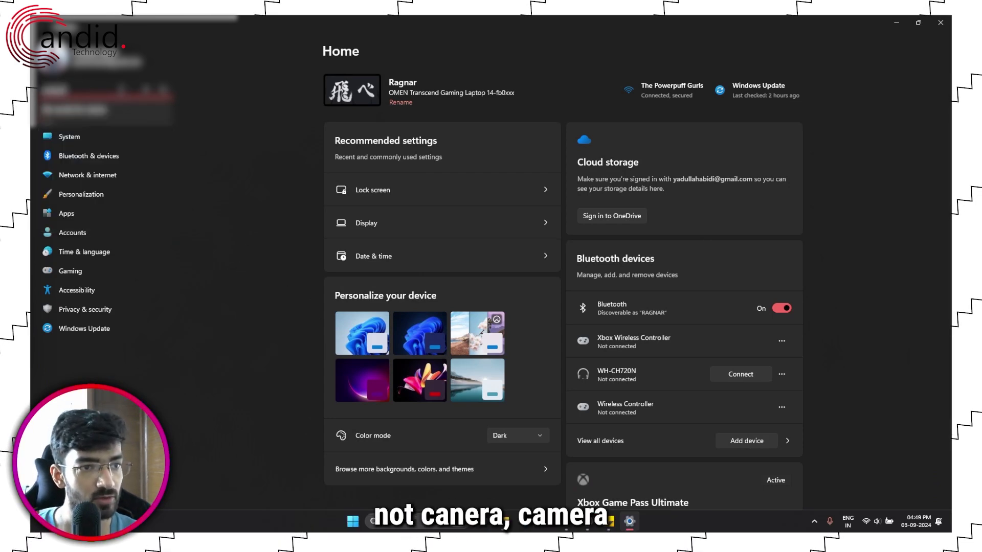
key("BackSpace")
key("BackSpace")
key("BackSpace")
key("BackSpace")
type("mera")
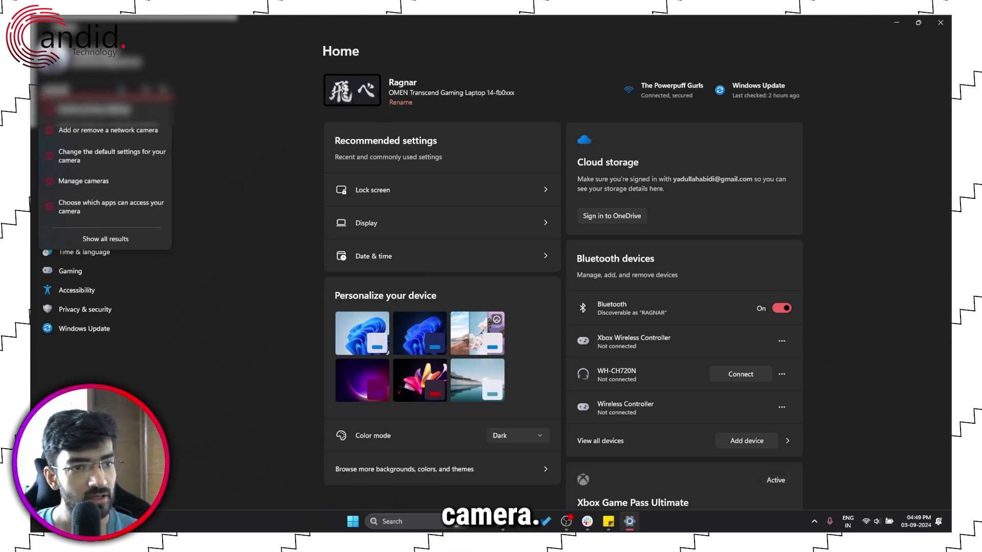
key("Escape")
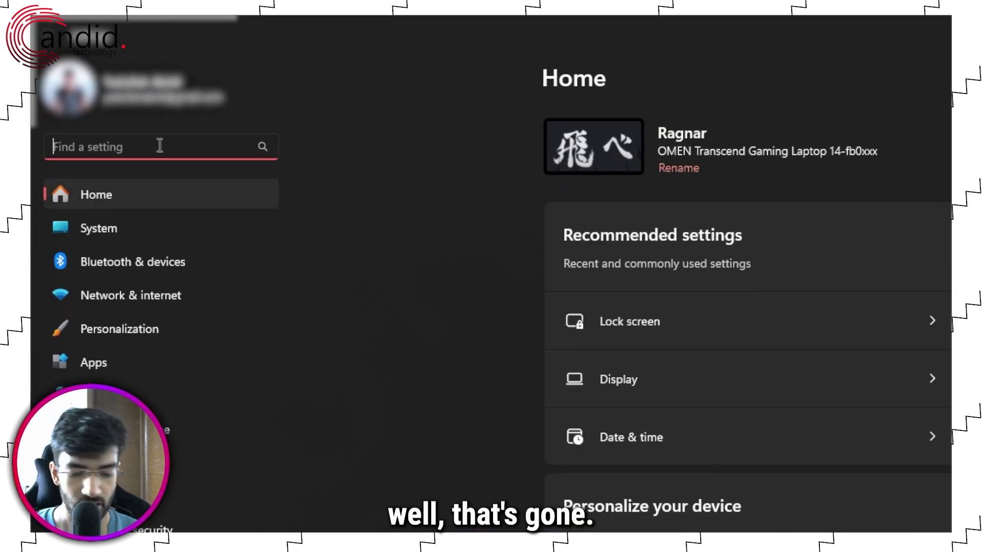
type("camera")
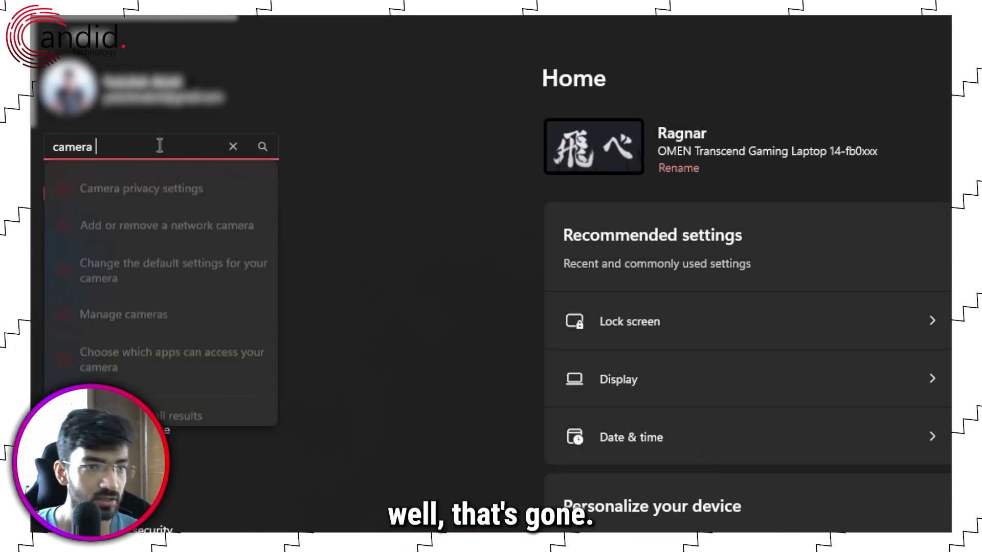
Open Camera privacy settings and confirm camera access is on for apps, including WhatsApp.
left_click(148, 189)
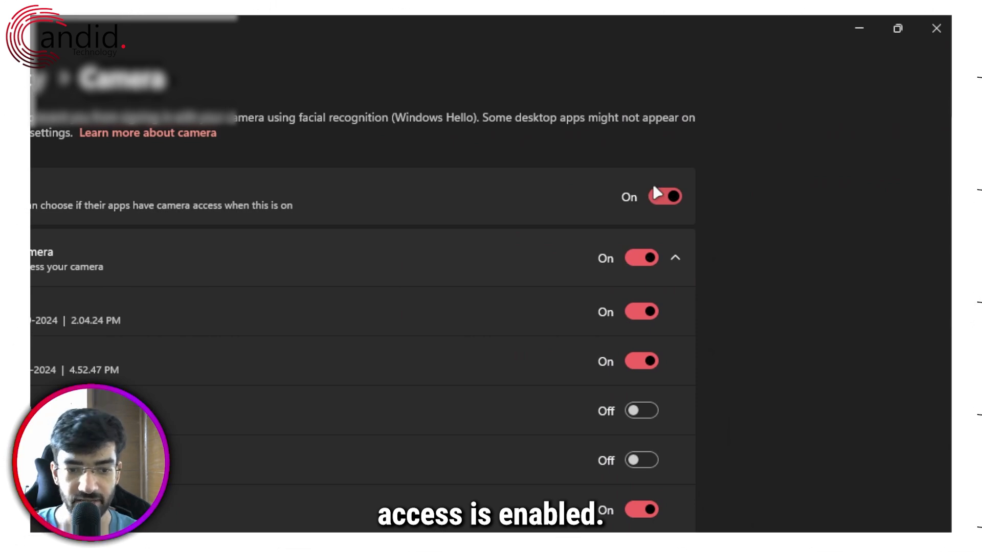
scroll(318, 421, "down", 10)
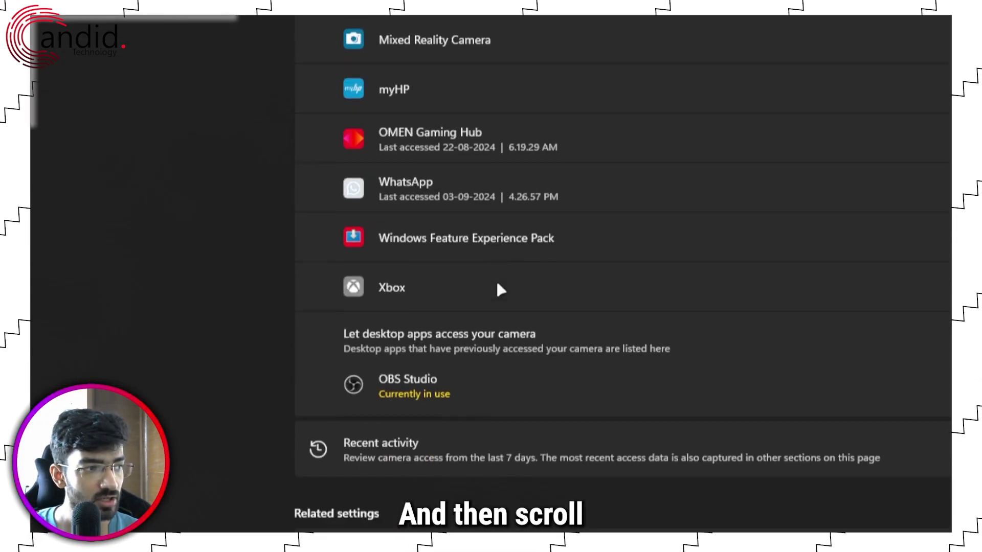
scroll(500, 289, "up", 2)
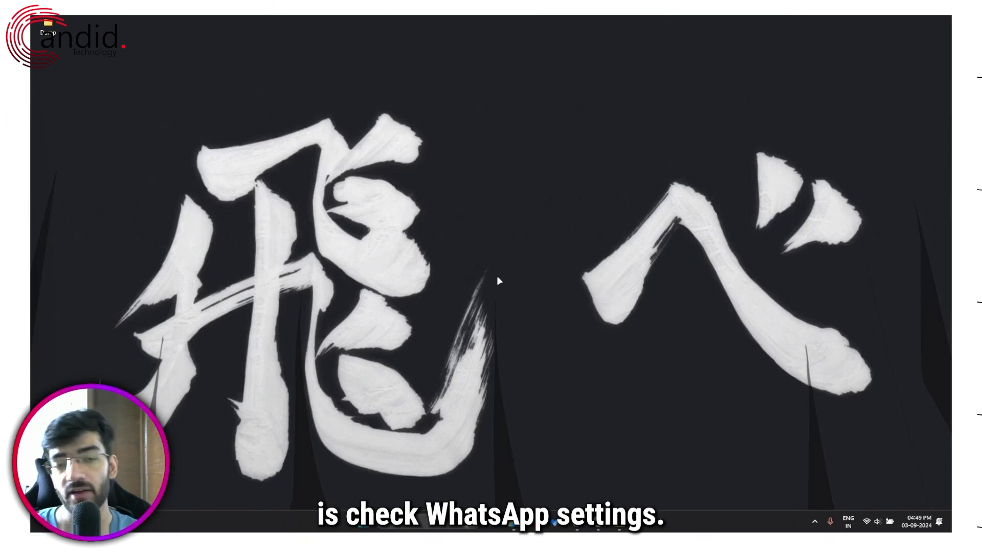
Launch WhatsApp from Start search and move its window up and to the right.
key("super")
type("whatsapp")
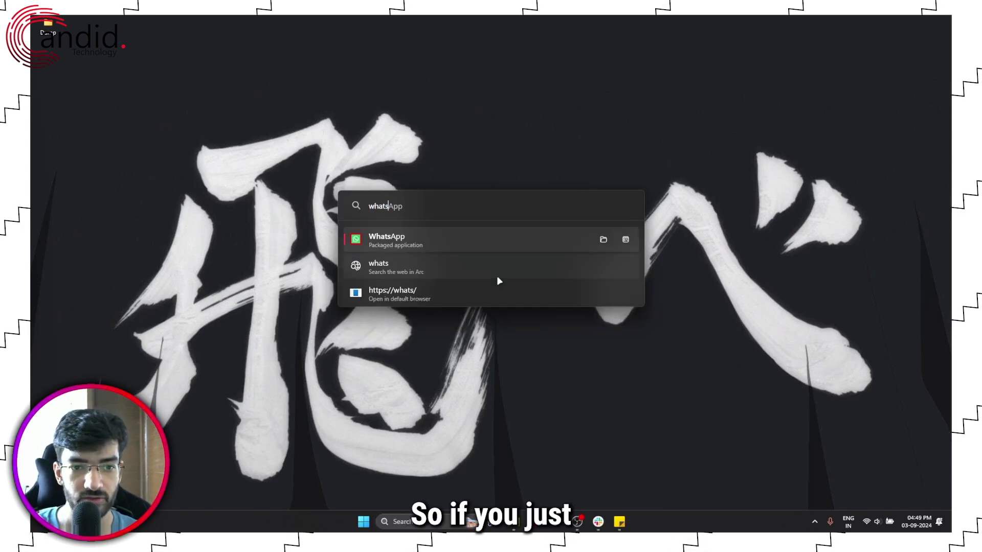
key("Return")
left_click_drag(364, 52, 412, 48)
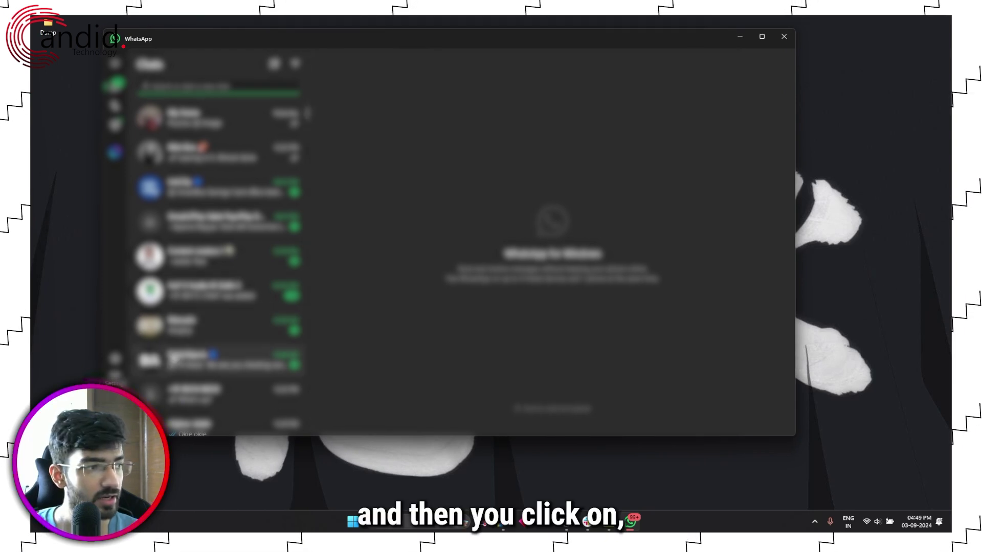
left_click_drag(299, 43, 403, 32)
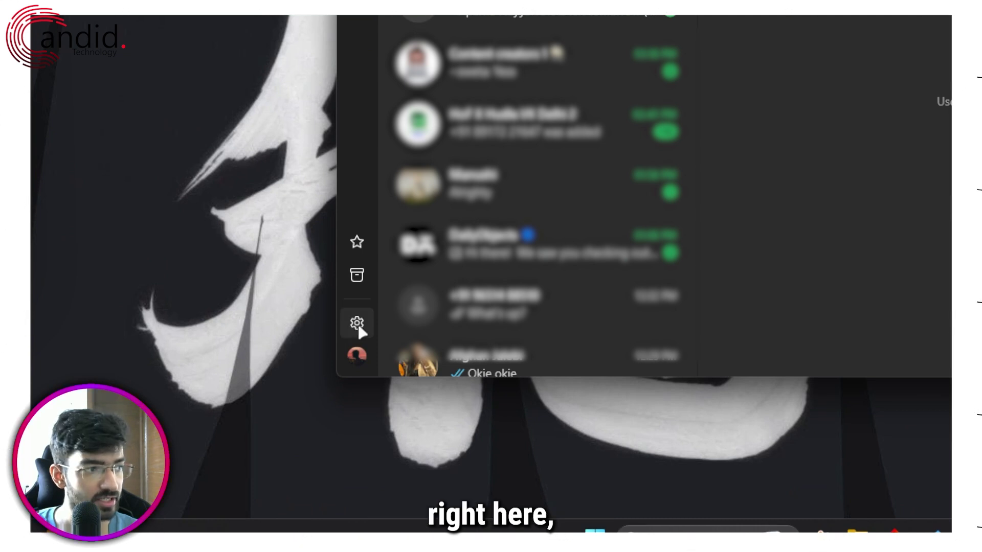
In WhatsApp's Video & voice settings, keep HP True Vision FHD Camera as the video camera.
left_click(358, 326)
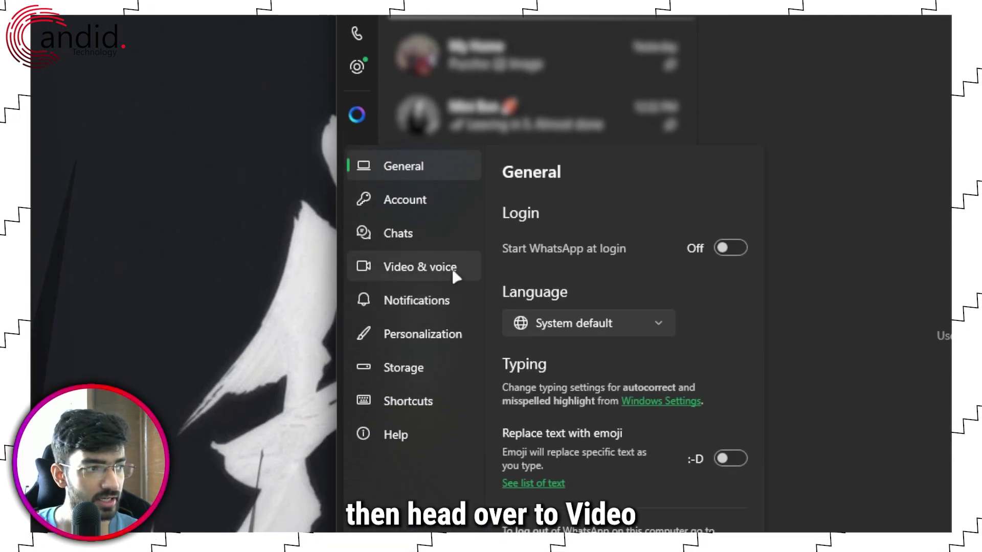
left_click(456, 237)
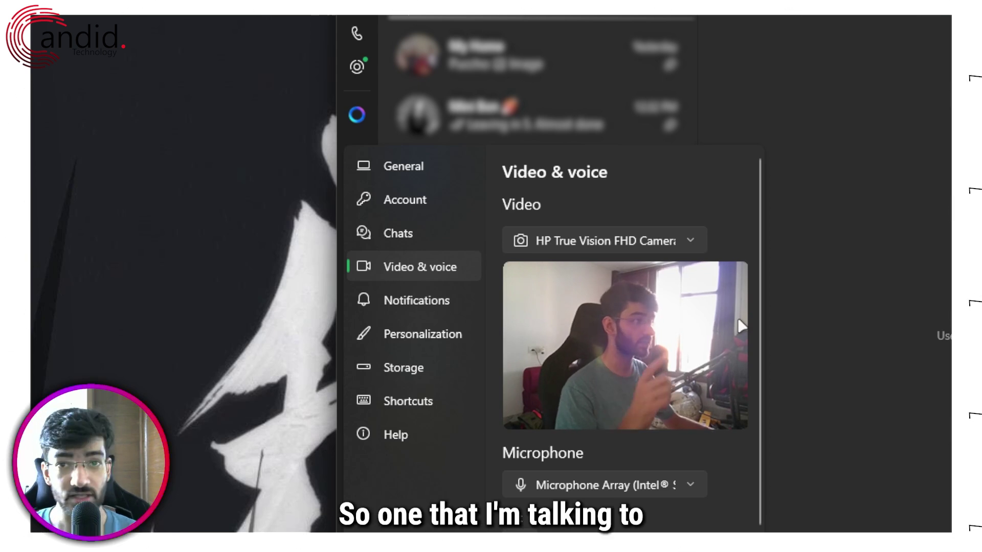
left_click(653, 247)
left_click(652, 247)
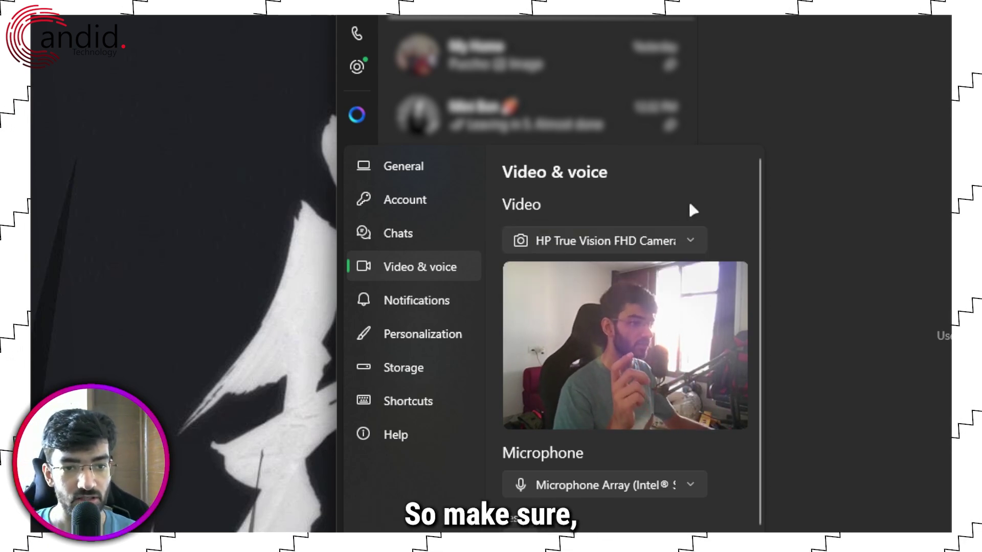
left_click(665, 241)
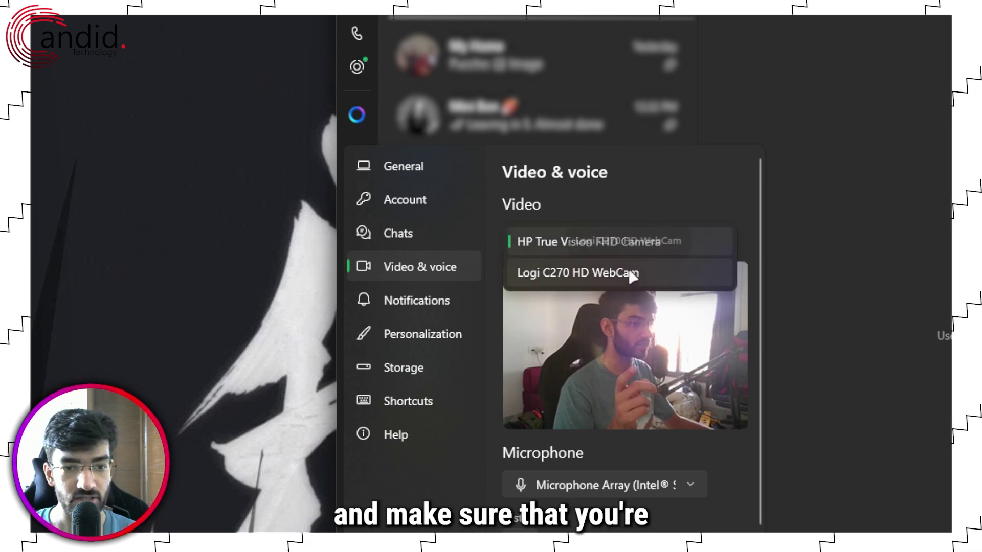
left_click(634, 272)
left_click(655, 241)
left_click(638, 243)
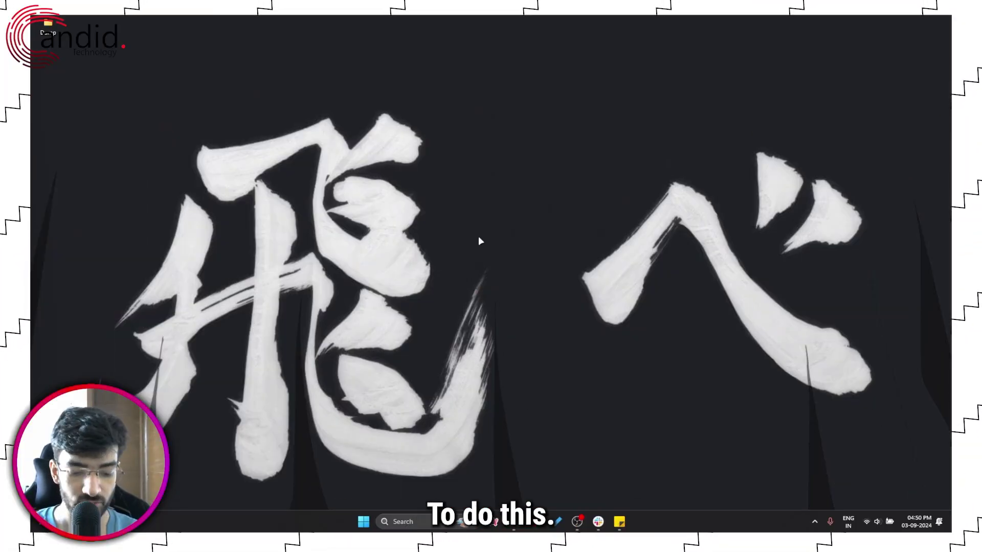
Open Device Manager from the Win+X menu and expand the Cameras category.
key("super+x")
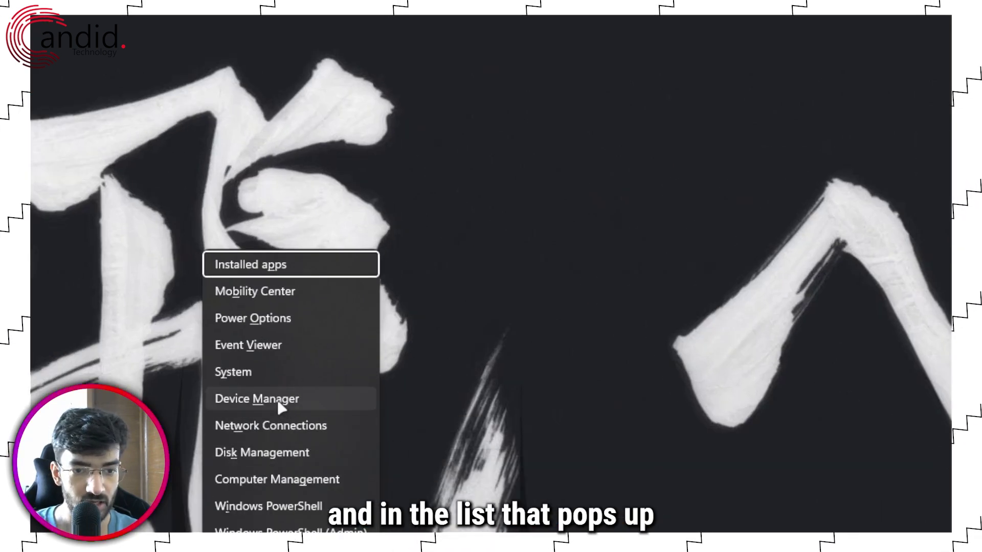
left_click(280, 407)
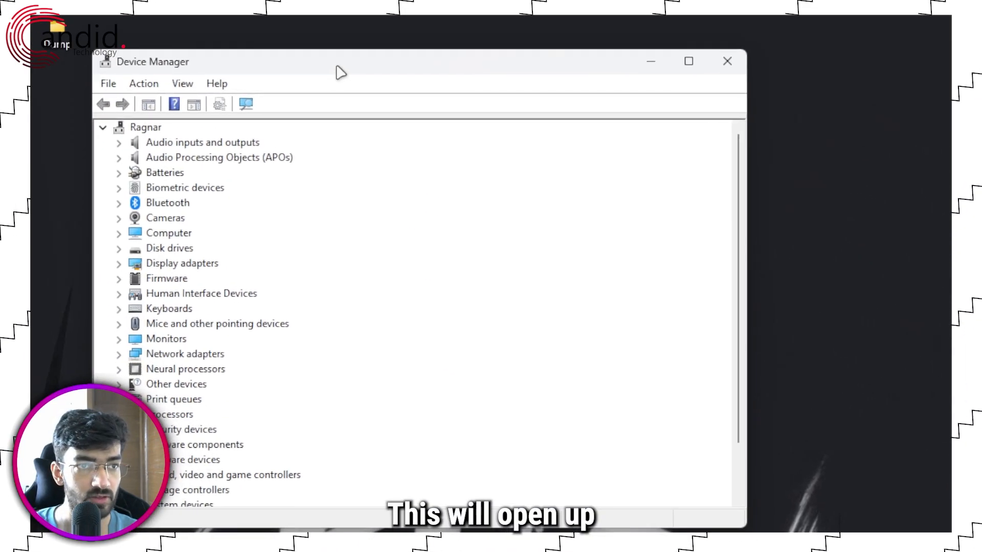
left_click_drag(339, 72, 455, 94)
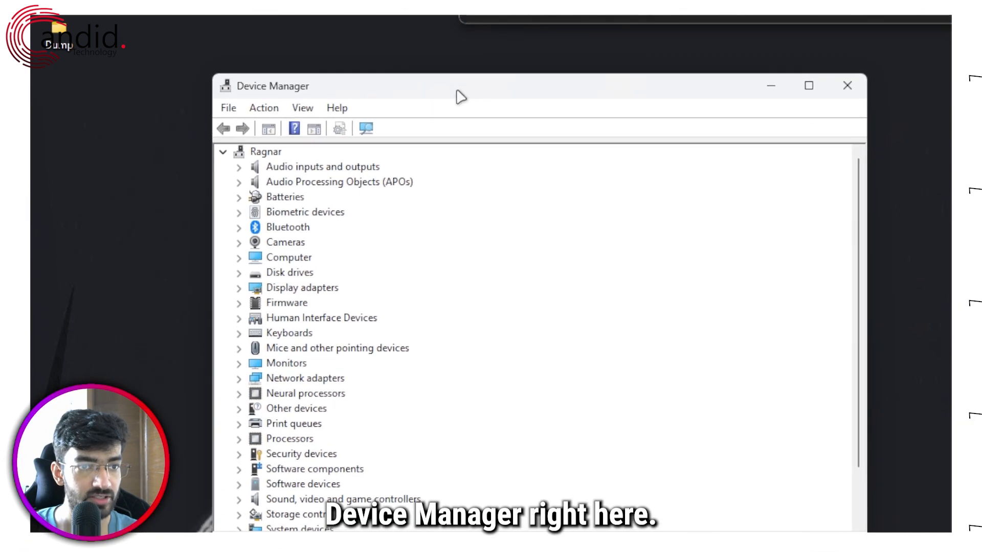
double_click(293, 248)
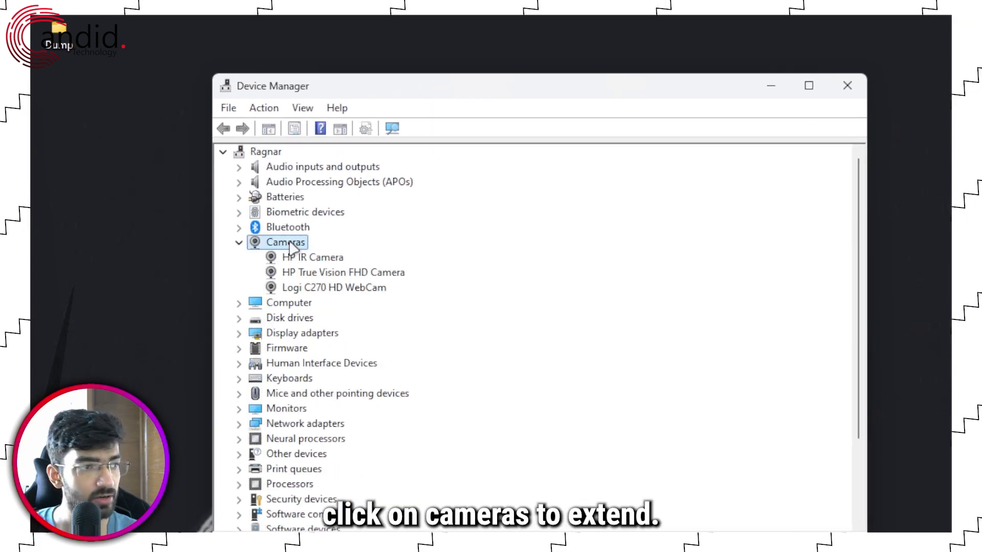
Select the Logi C270 HD WebCam and choose to update its driver.
left_click(307, 257)
left_click(317, 272)
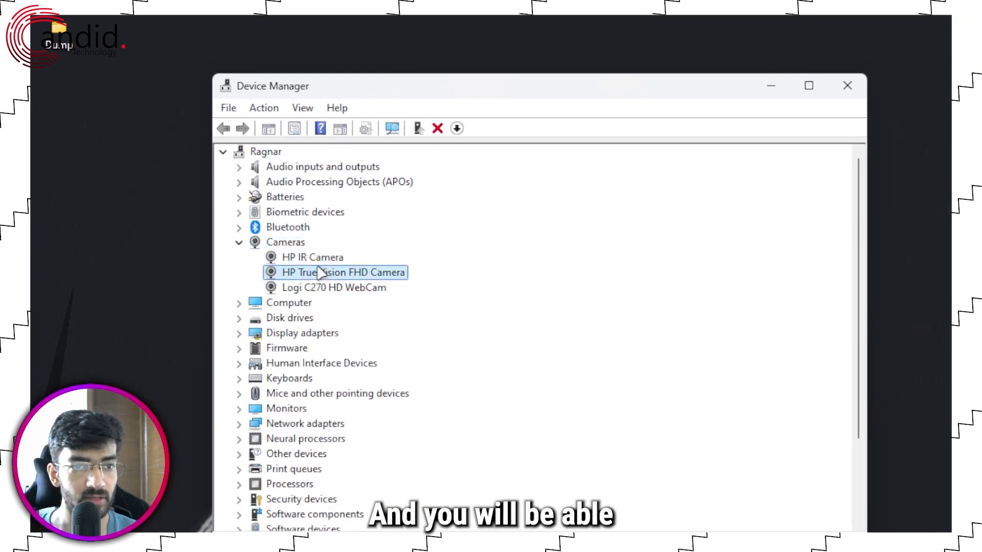
left_click(334, 288)
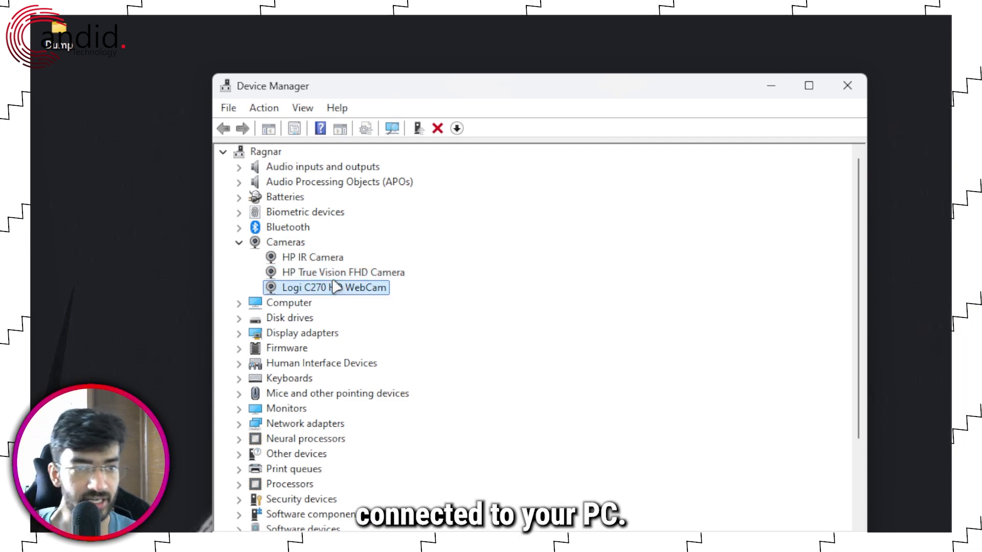
left_click(338, 275)
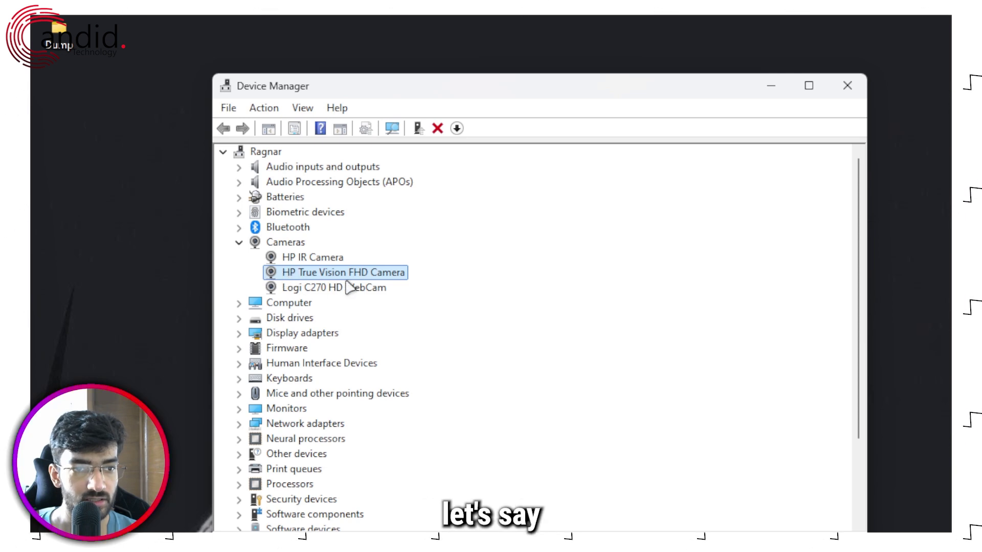
left_click(319, 289)
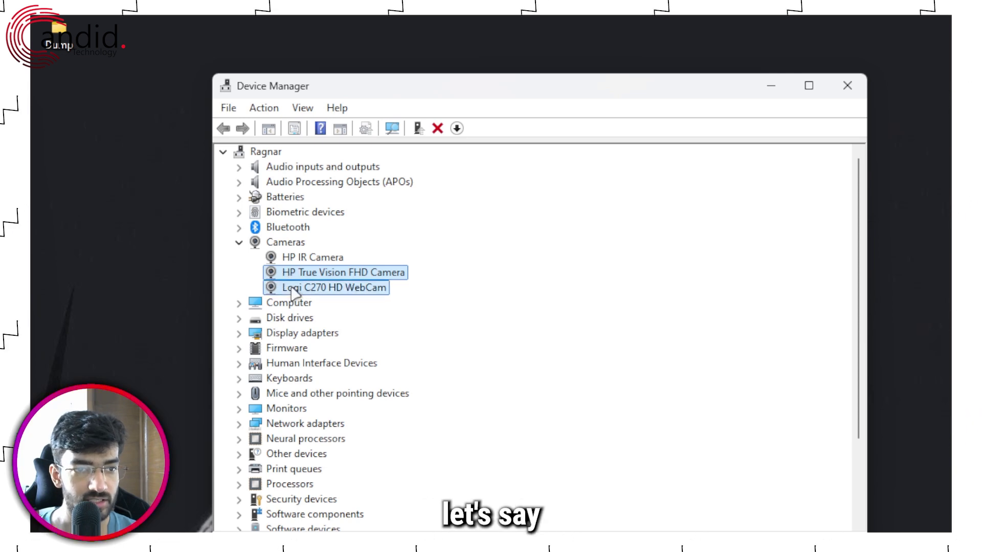
right_click(354, 293)
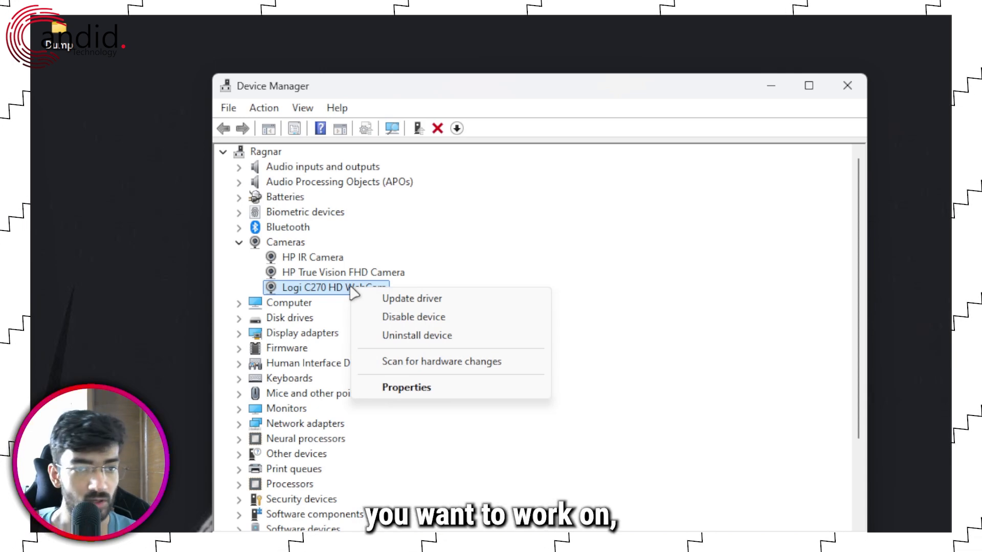
left_click(459, 305)
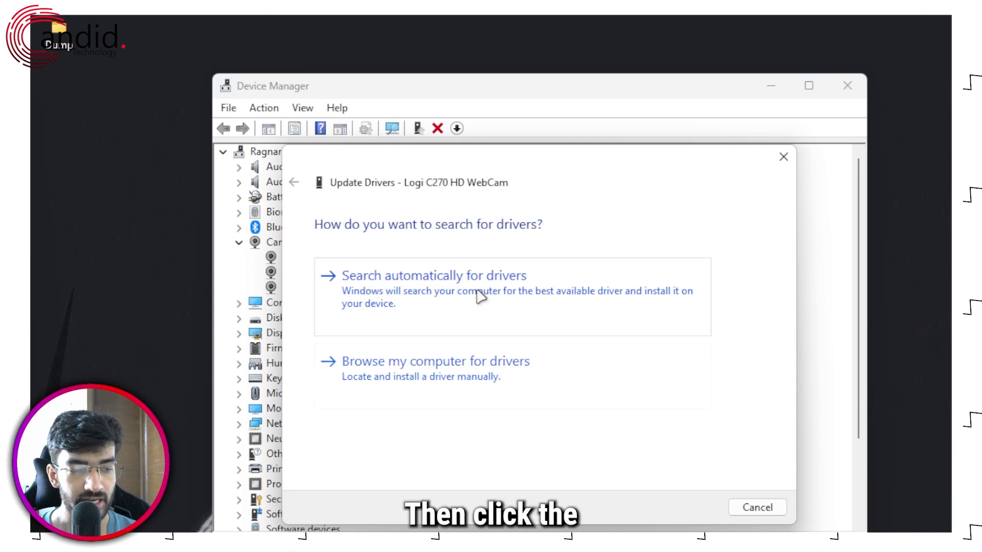
Search automatically for a Logi C270 driver, confirming the best one is installed, and close the dialog.
left_click(462, 299)
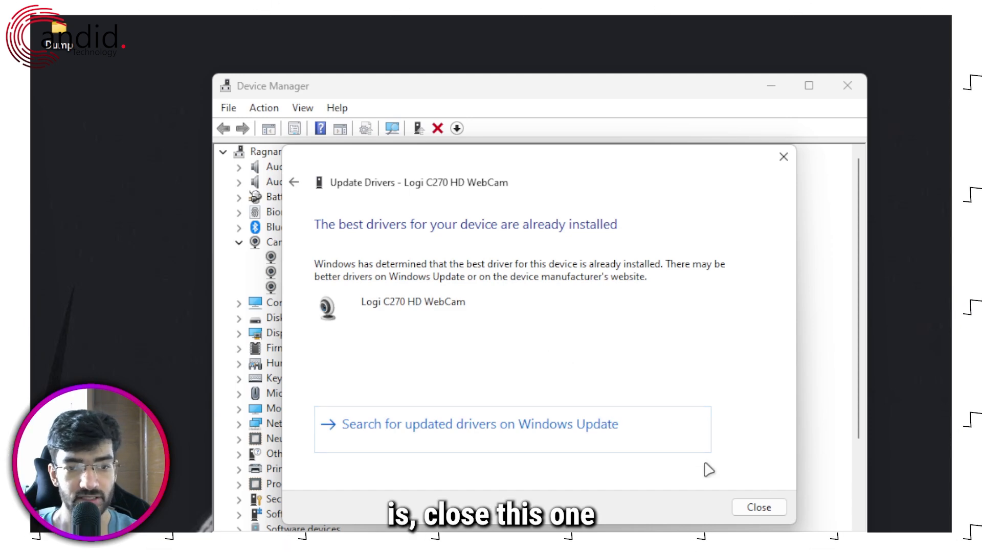
left_click(759, 507)
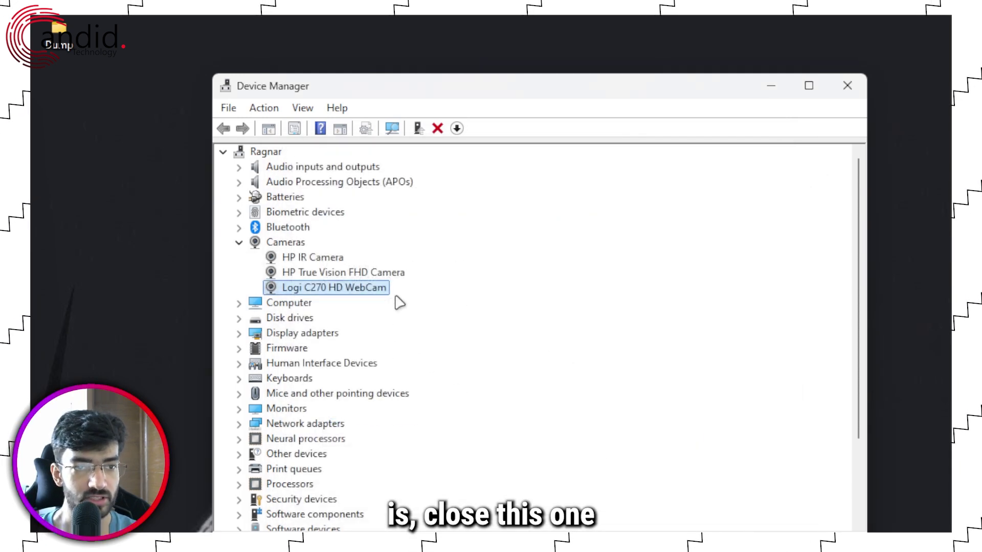
Bring up the Logi C270 HD WebCam's compatible driver list via Browse my computer.
right_click(335, 295)
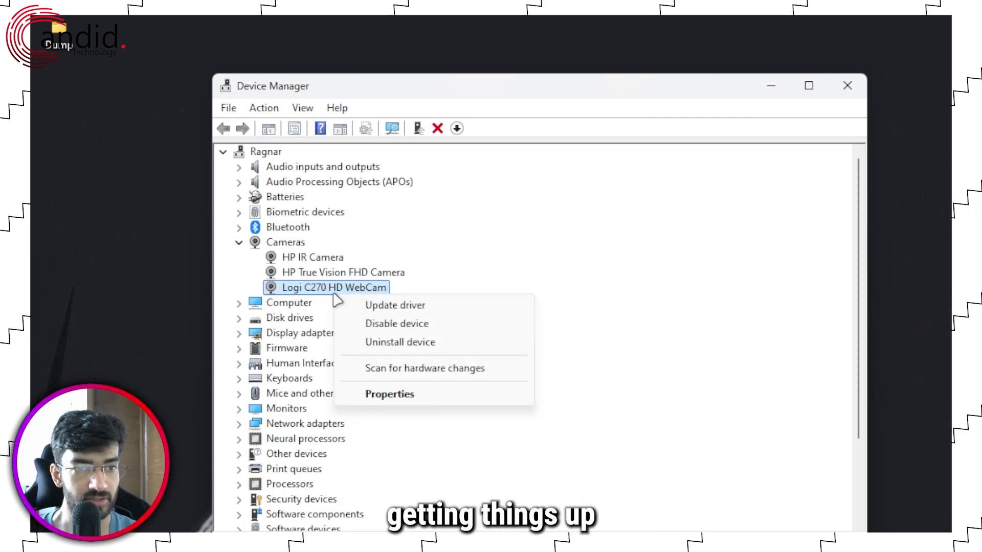
right_click(318, 285)
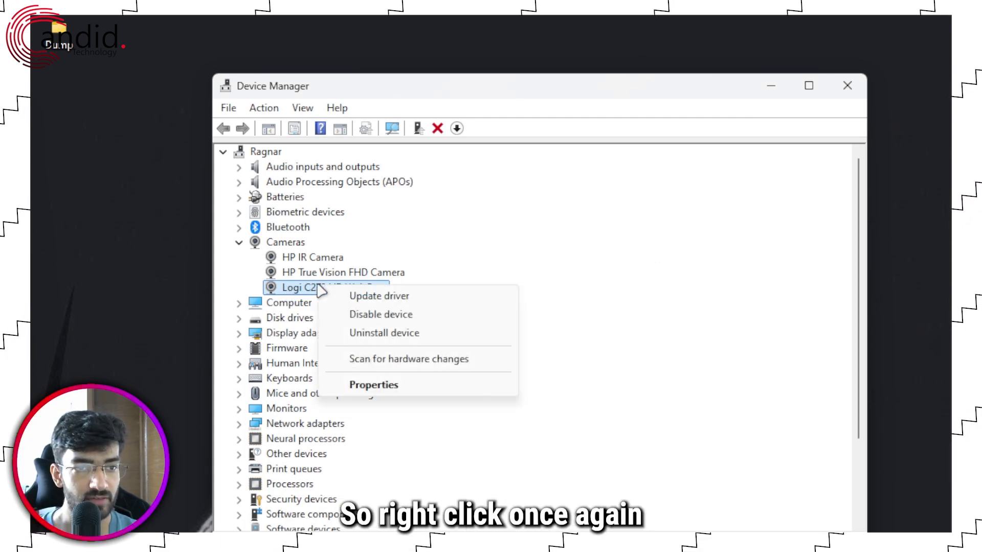
left_click(370, 301)
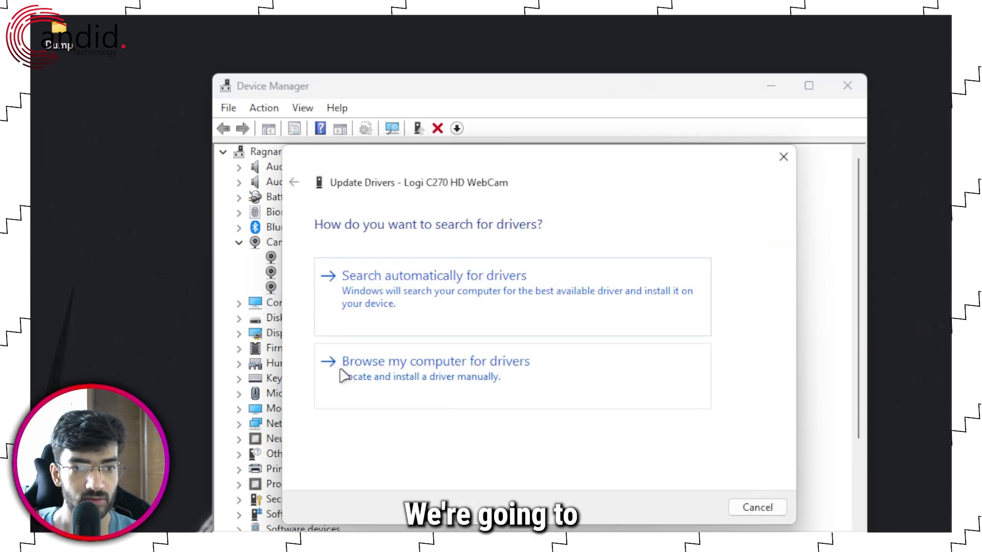
left_click(514, 385)
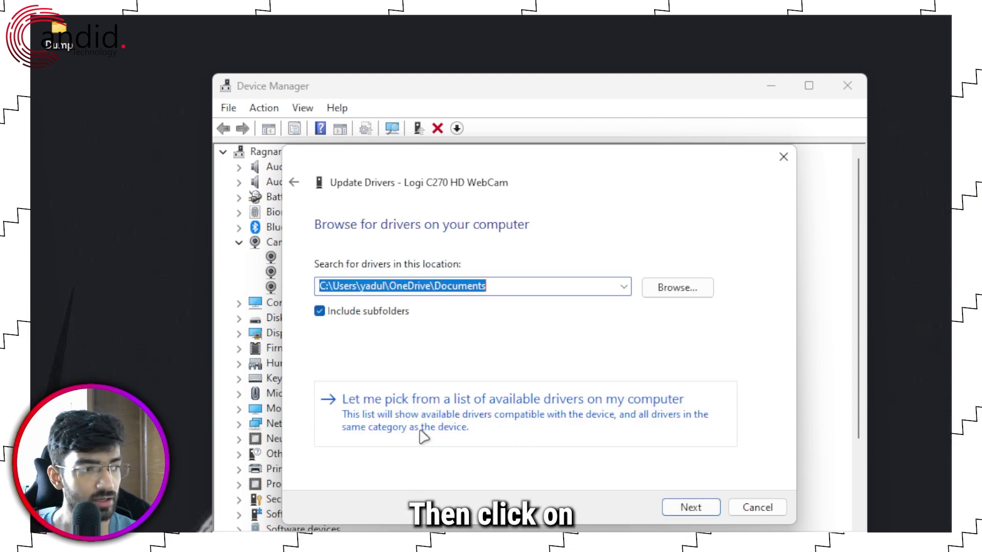
left_click(513, 421)
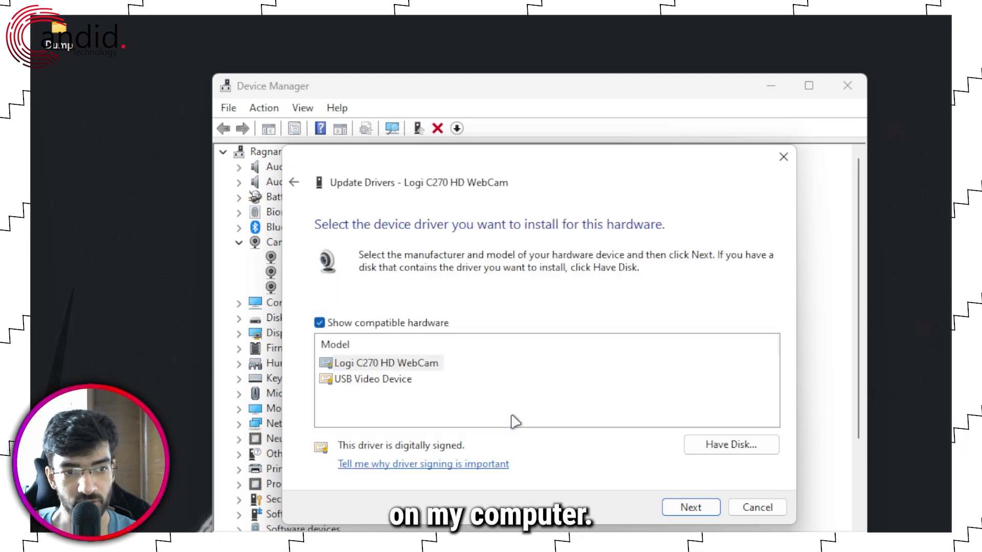
Compare the Logi C270 HD WebCam and USB Video Device drivers, settling on USB Video Device.
left_click(484, 387)
left_click(399, 379)
left_click(410, 366)
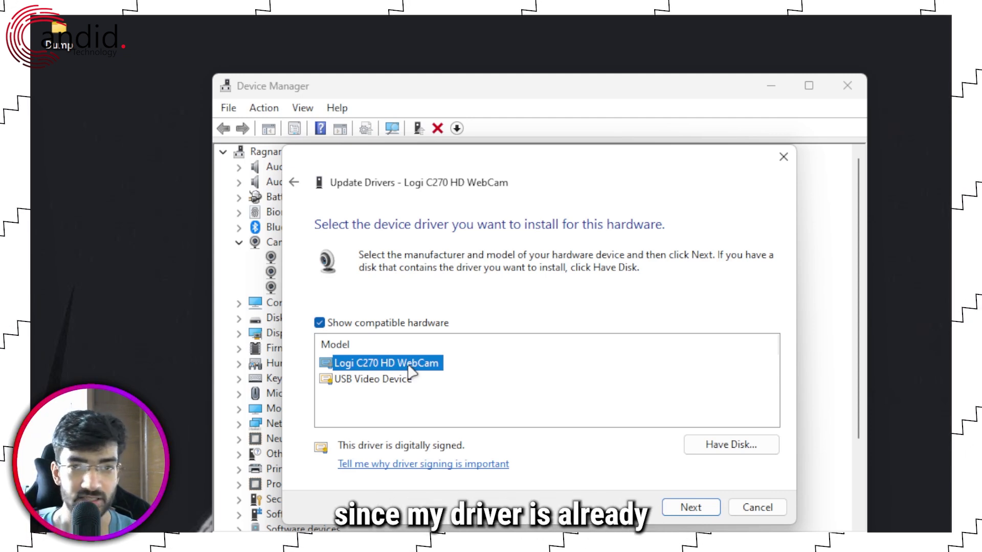
left_click(374, 380)
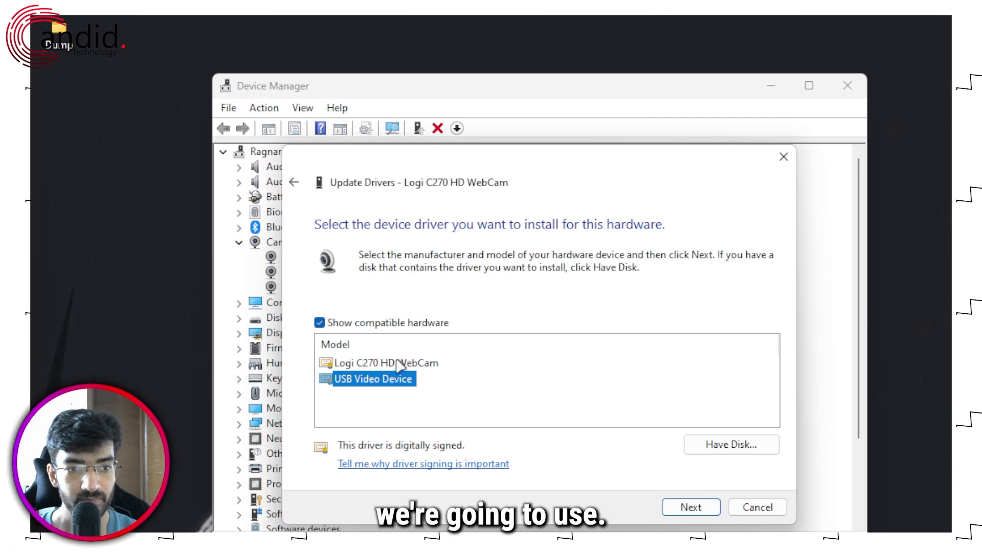
left_click(398, 364)
left_click(385, 380)
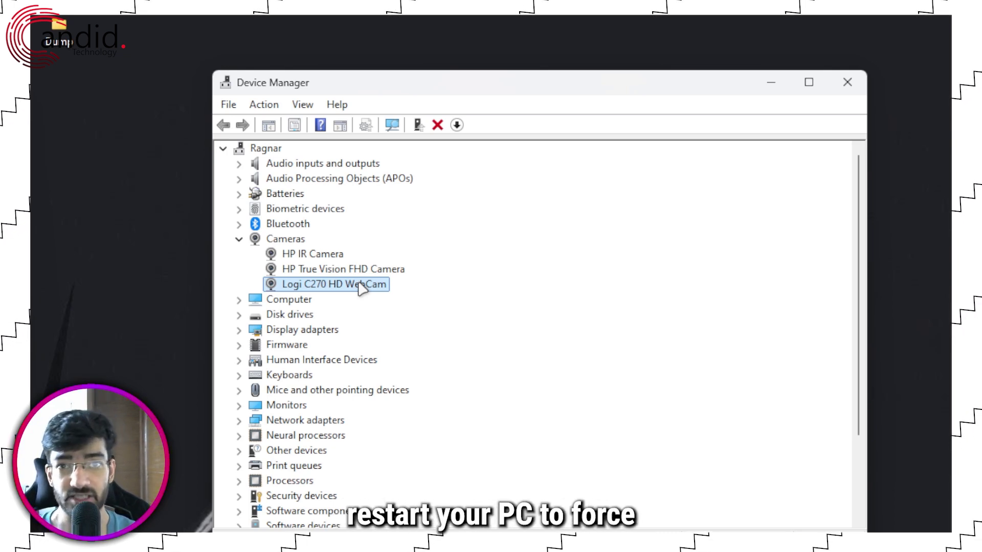
Uninstall the Logi C270 HD WebCam from Device Manager.
right_click(363, 289)
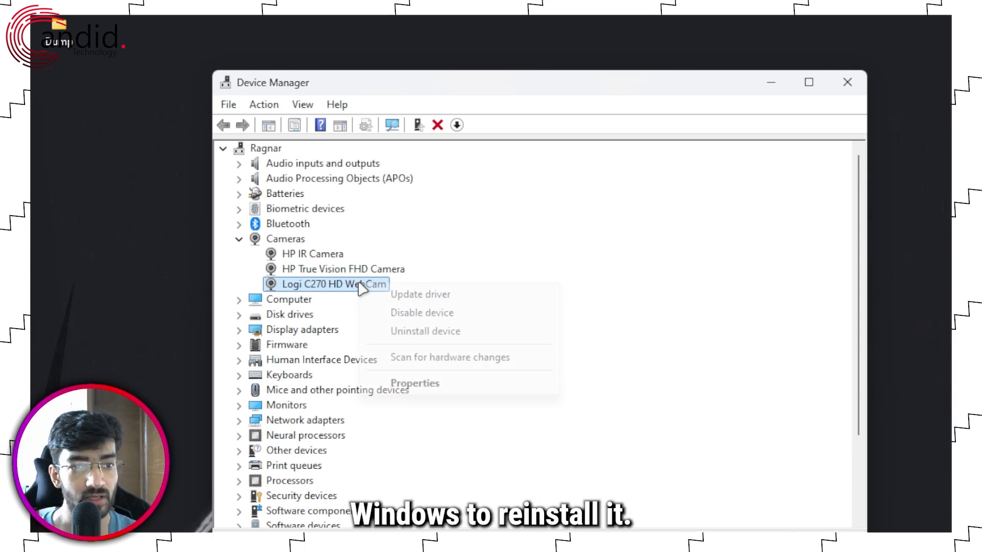
left_click(479, 338)
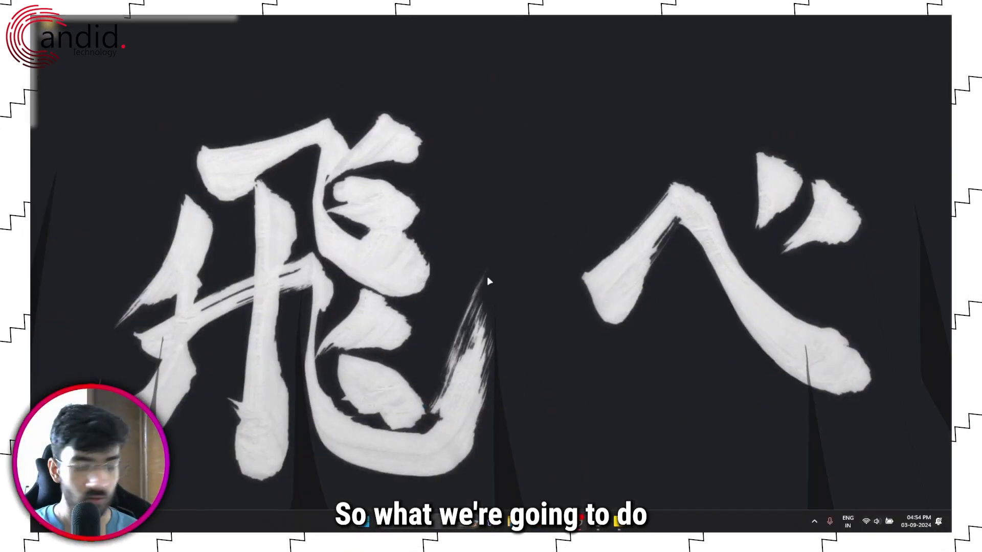
key("super+i")
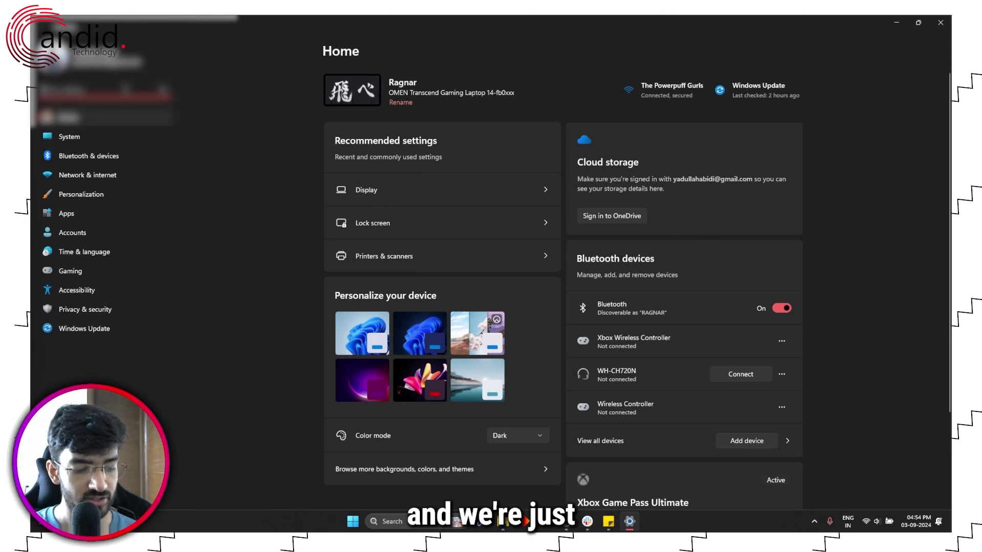
Search Settings for troubleshoot and browse Other troubleshooters down to Camera.
type("tro")
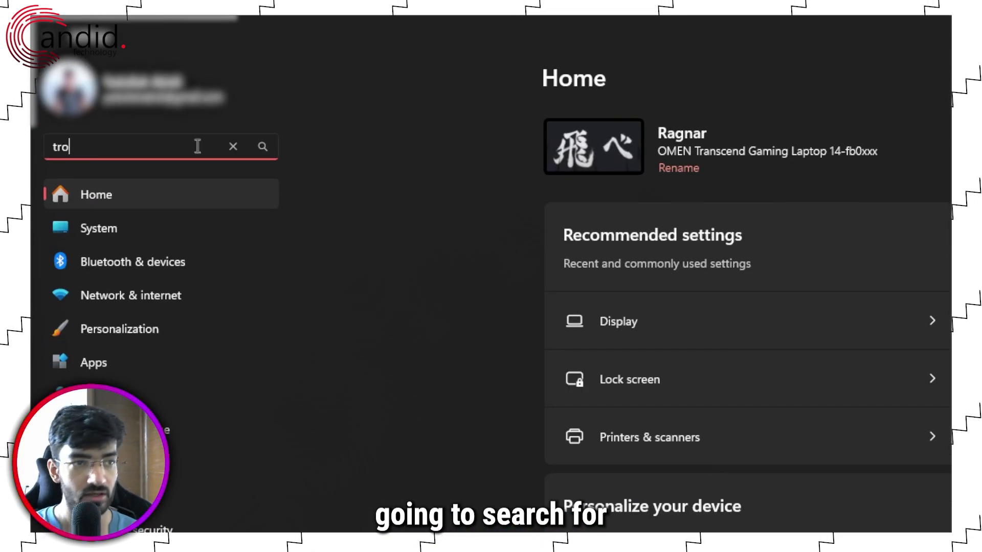
type("ubels")
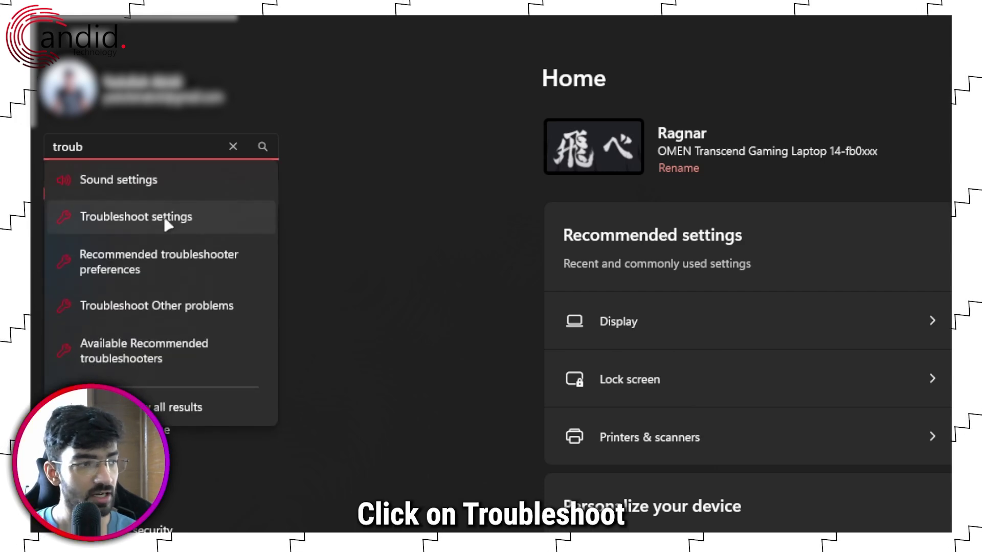
left_click(166, 221)
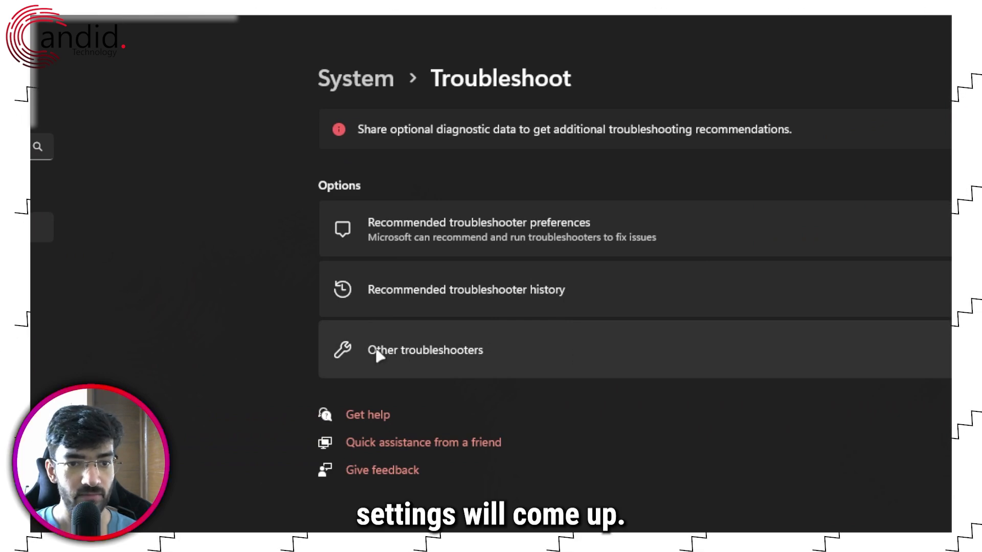
left_click(489, 350)
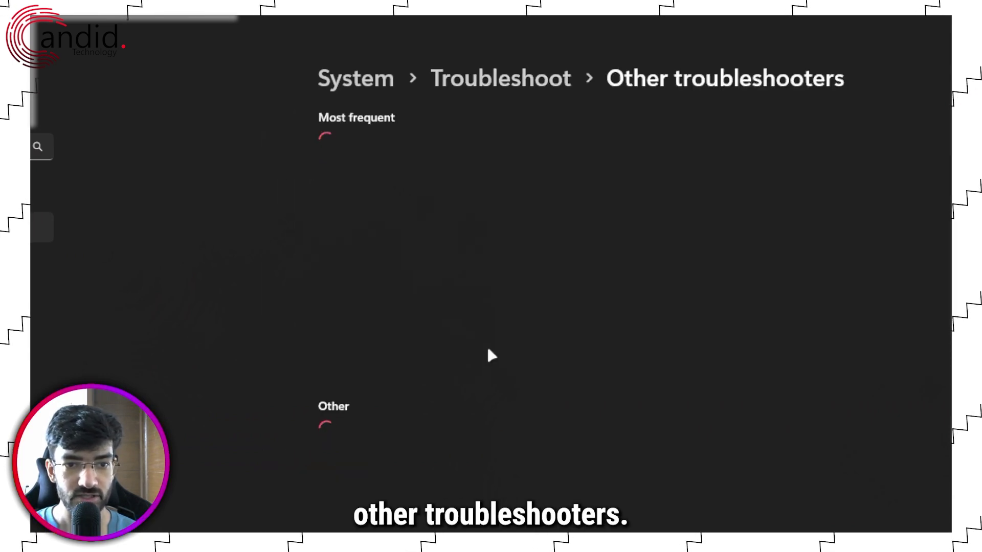
scroll(504, 353, "down", 4)
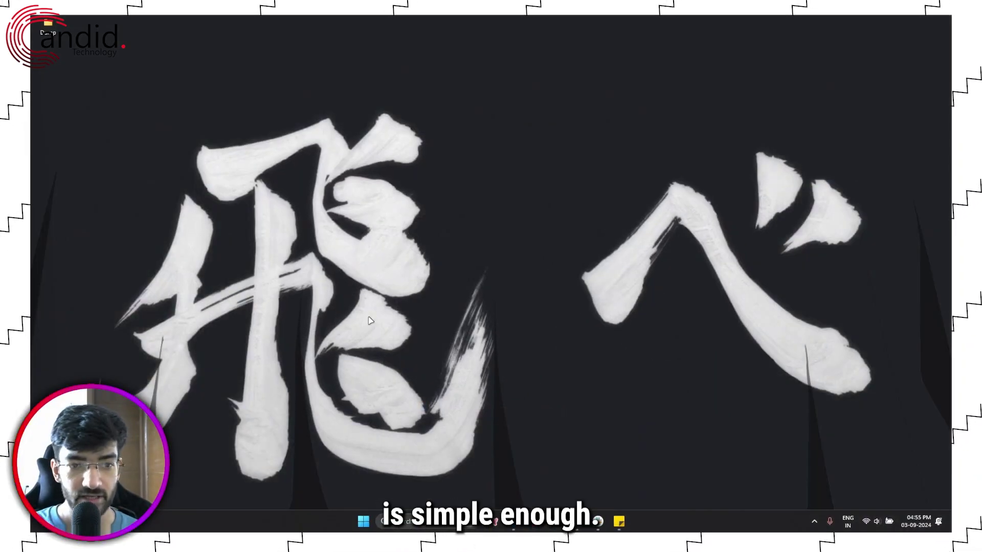
key("super+i")
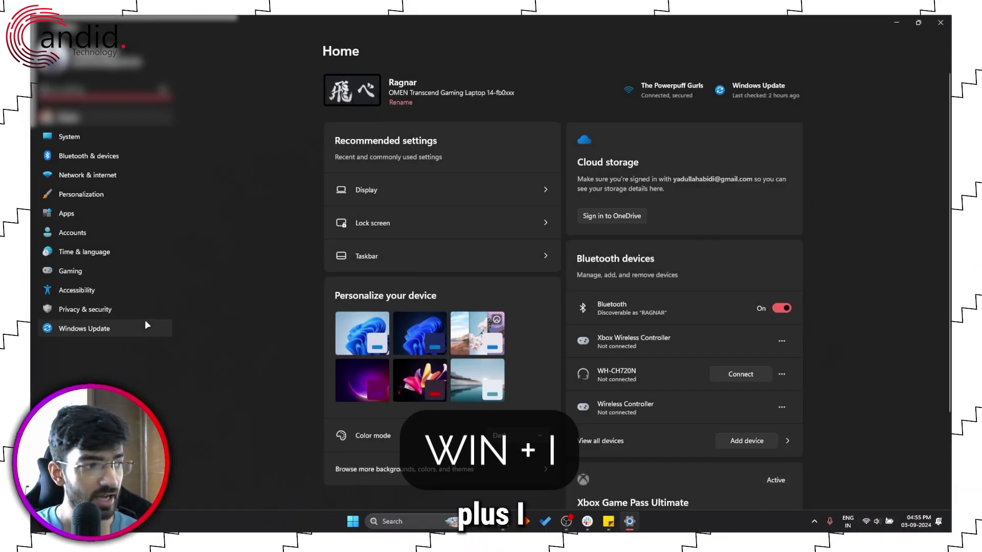
Open the Windows Update page, which reports the PC is up to date.
left_click(90, 330)
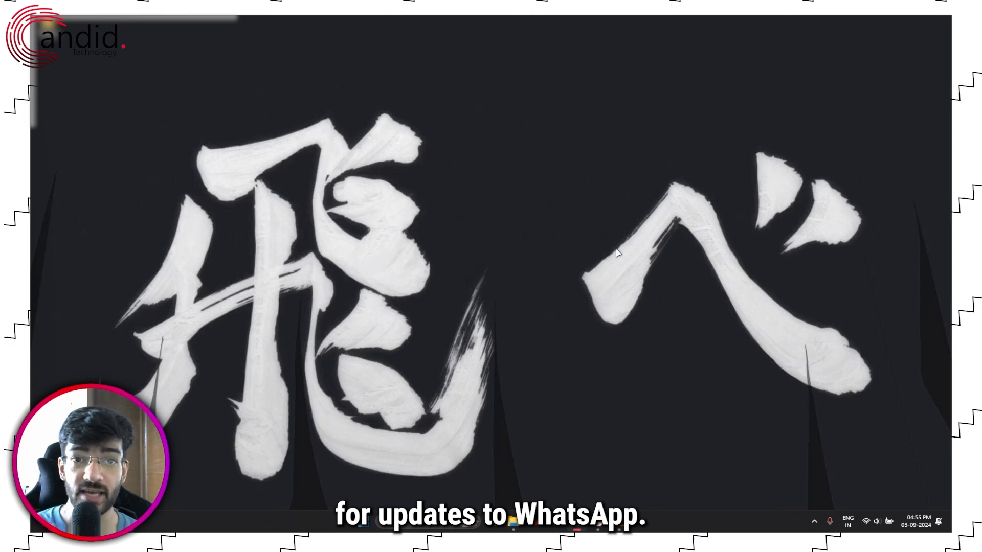
Launch Microsoft Store via the Alt+Space launcher and centre its restored window.
key("super+i")
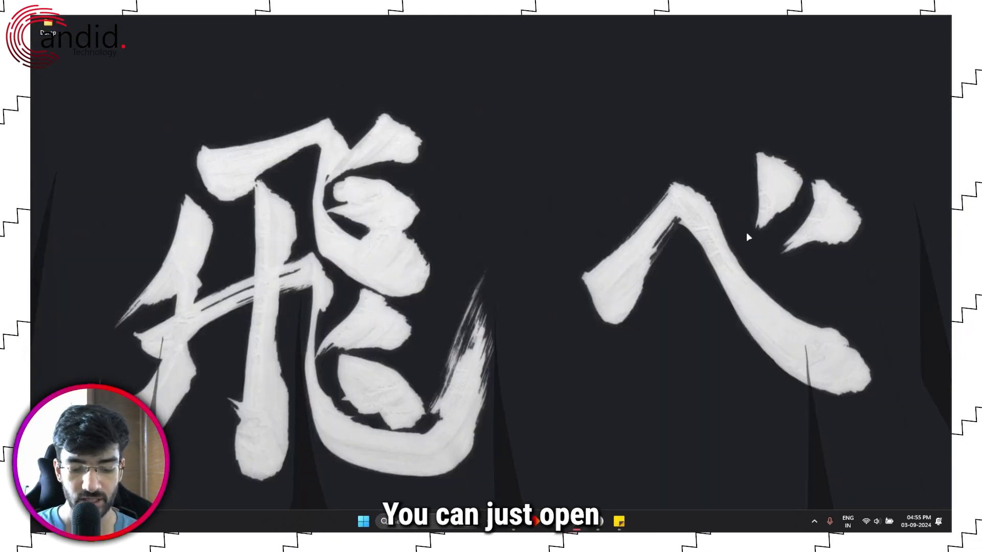
key("alt+space")
type("micros")
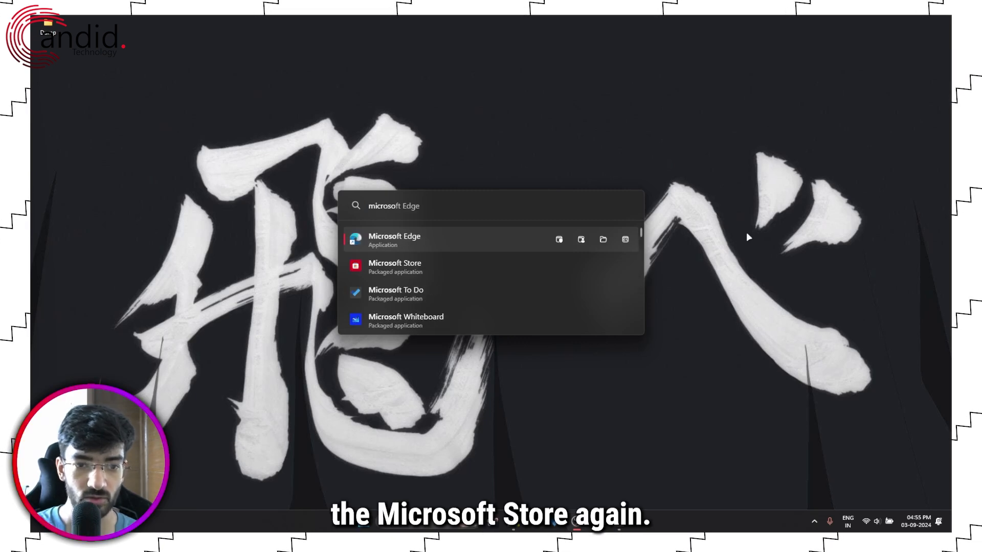
key("Down")
key("Return")
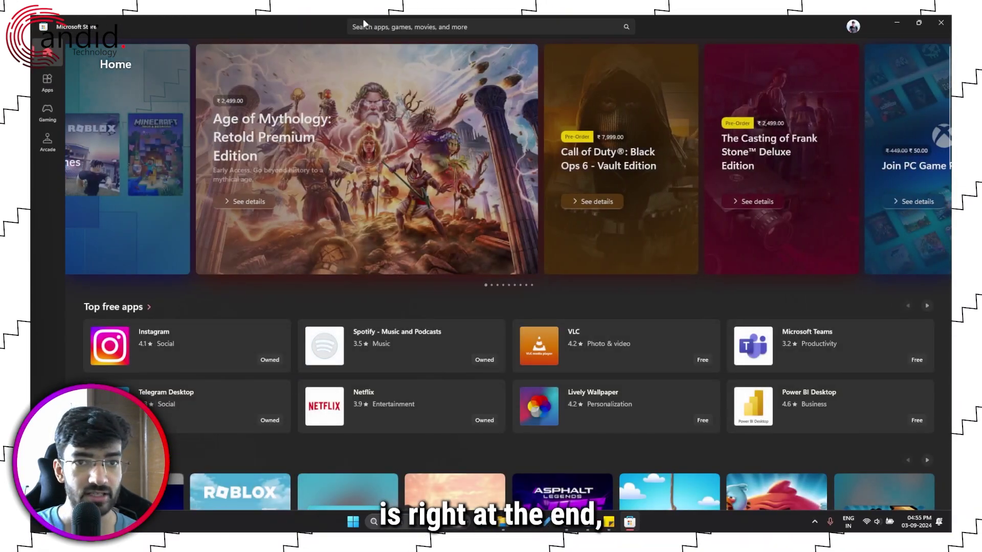
double_click(319, 20)
left_click_drag(194, 55, 364, 33)
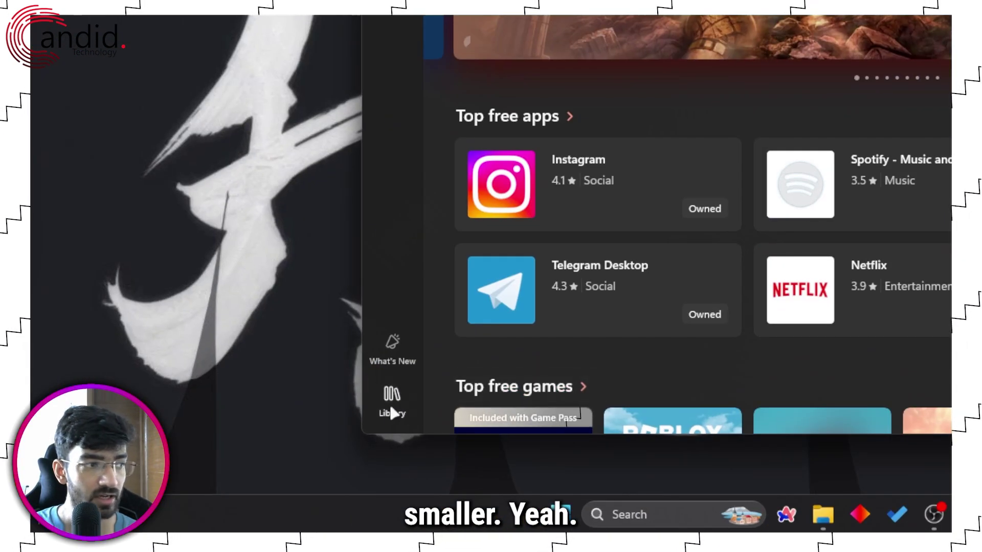
Run Get updates in the Store Library, then close Microsoft Store.
left_click(392, 404)
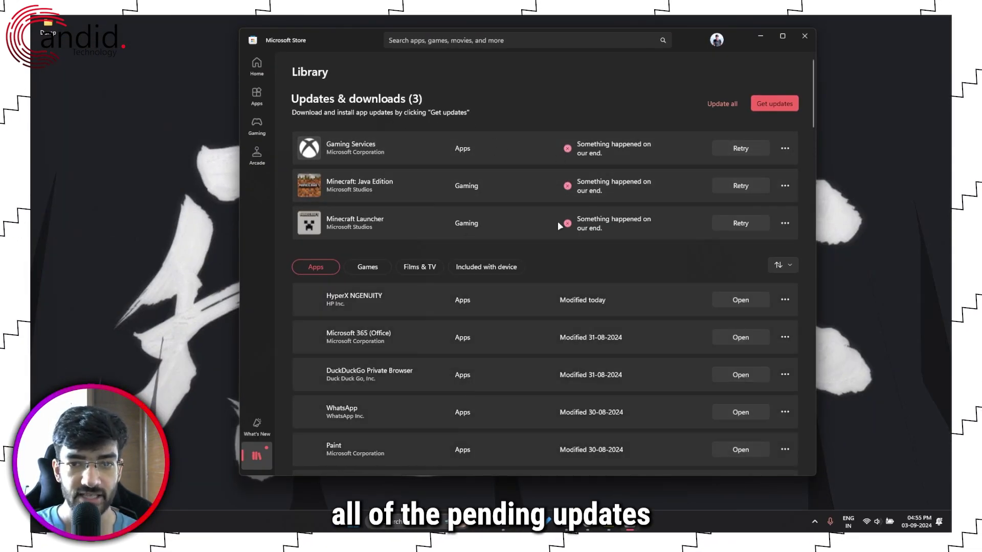
scroll(535, 263, "down", 5)
scroll(548, 259, "up", 5)
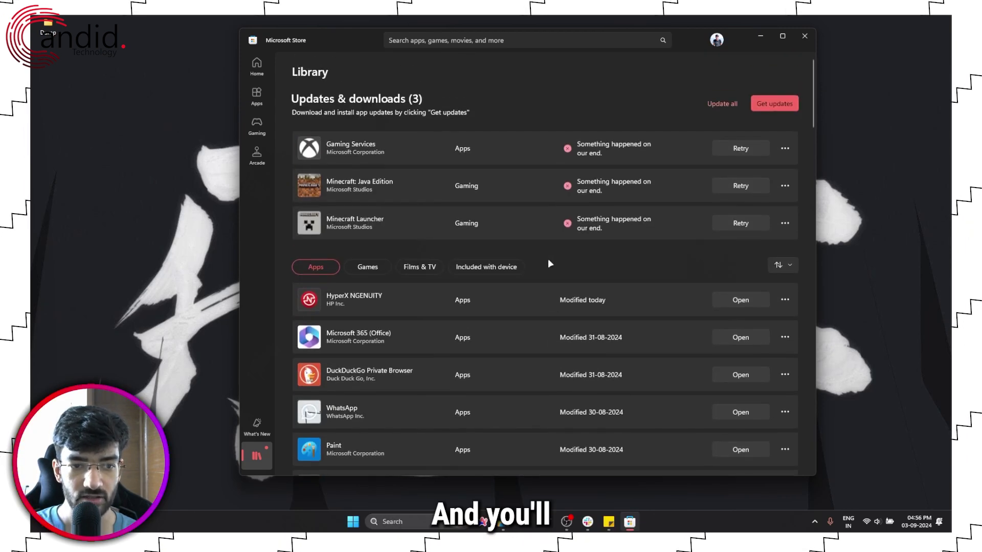
scroll(539, 292, "down", 3)
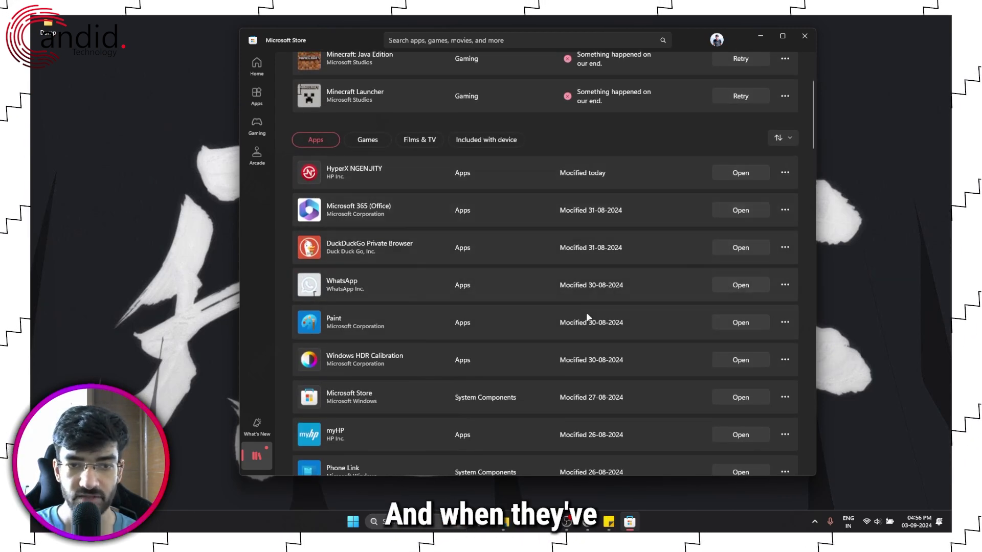
scroll(588, 317, "up", 3)
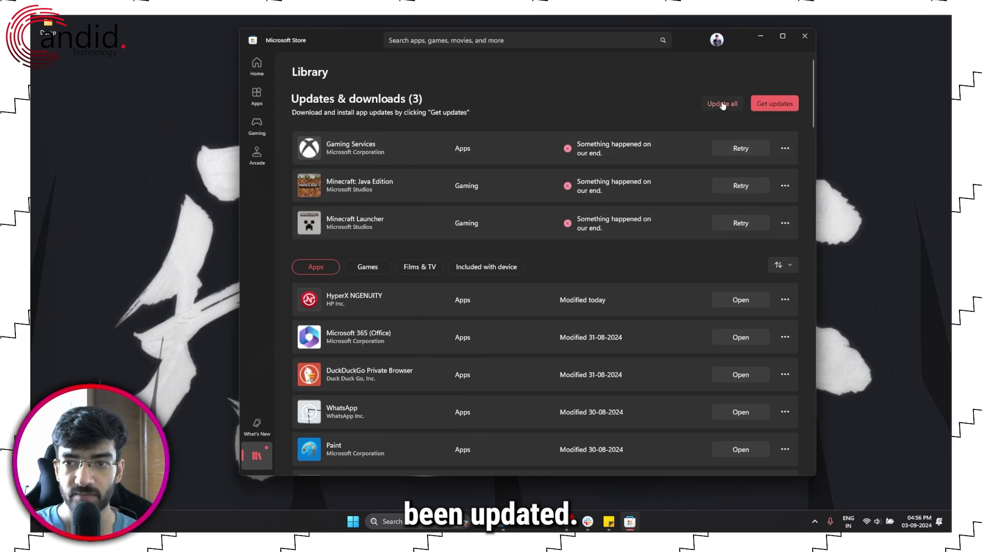
left_click(776, 102)
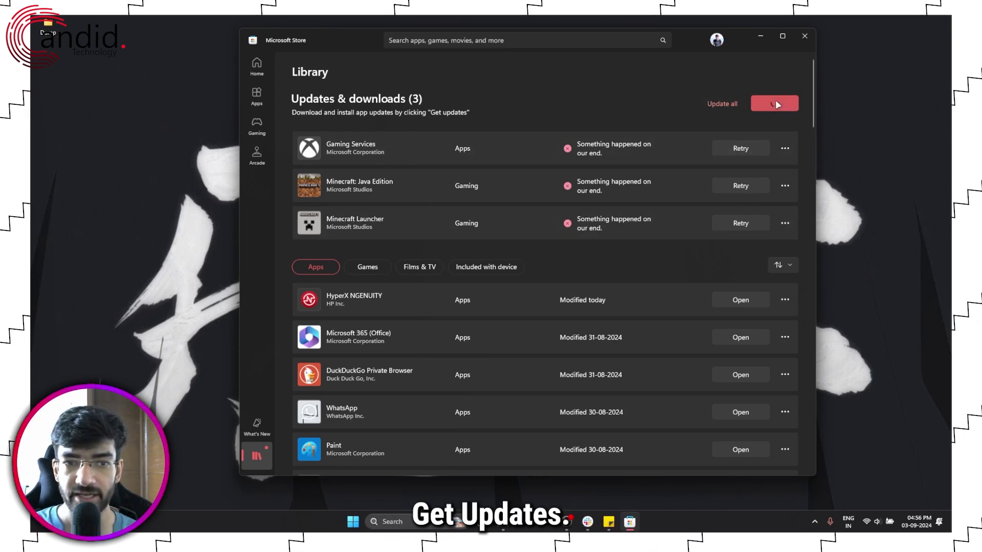
left_click_drag(664, 54, 650, 54)
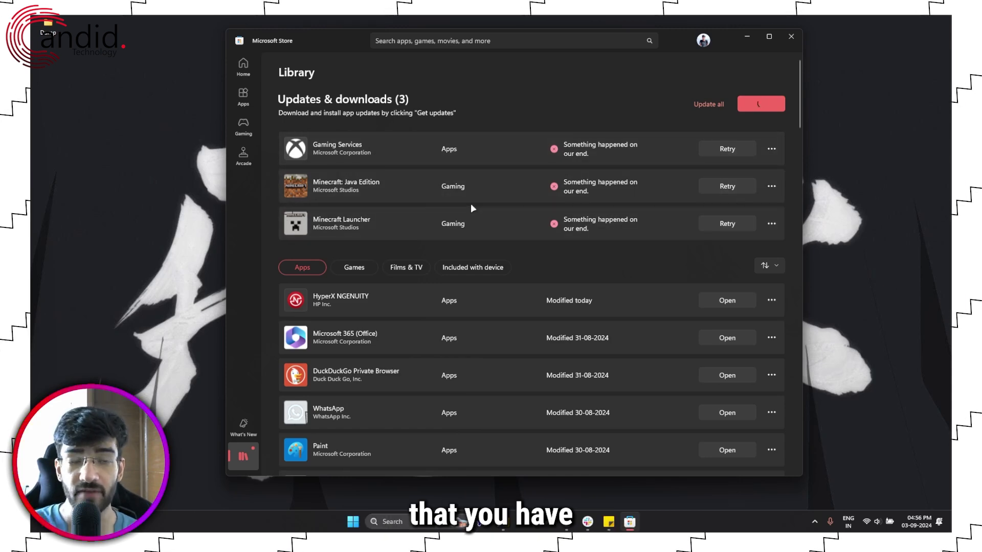
left_click(789, 41)
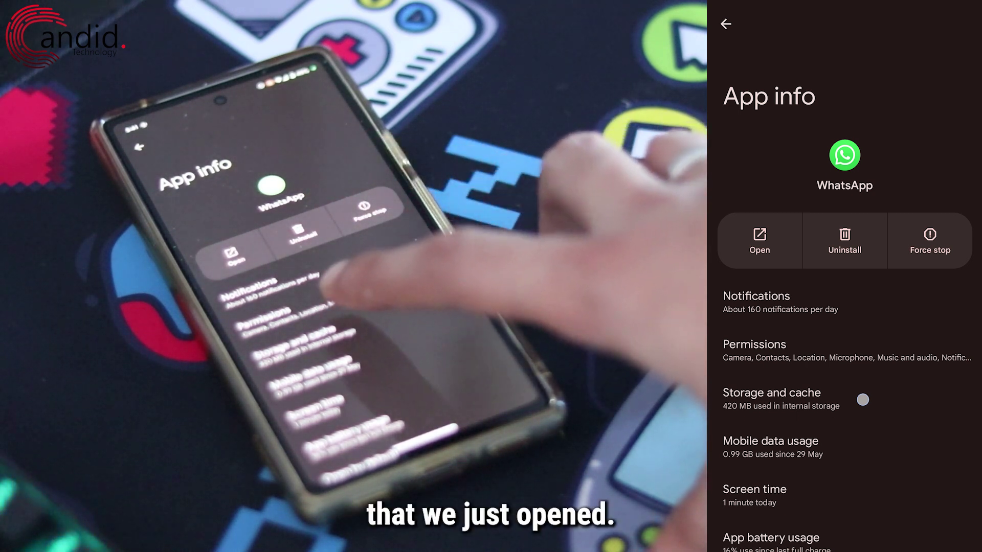
Open WhatsApp's Storage and cache details on the phone (67.64 MB cache, 420 MB total).
left_click(862, 399)
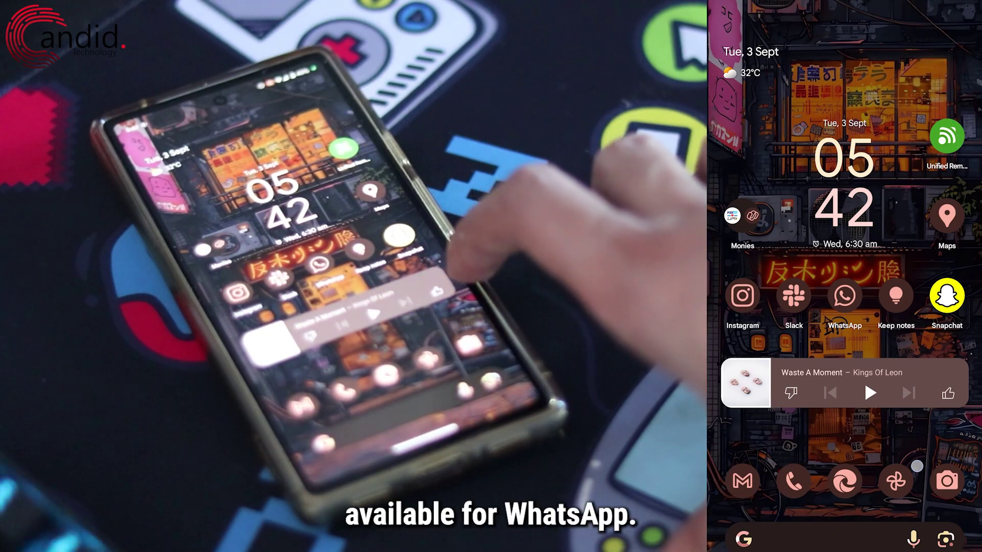
Launch the Google Play Store on the phone by searching the app list for 'pl'.
left_click_drag(918, 466, 905, 215)
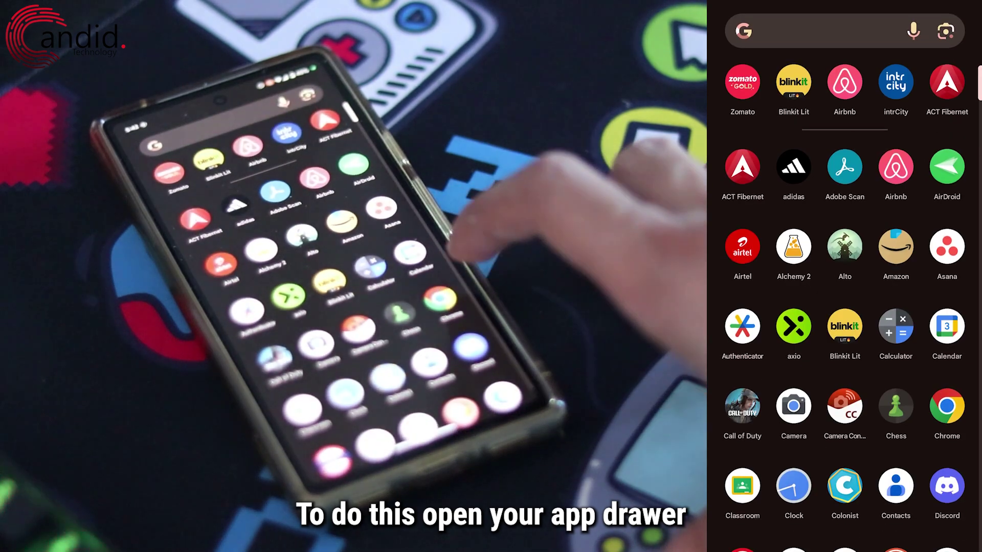
left_click(848, 35)
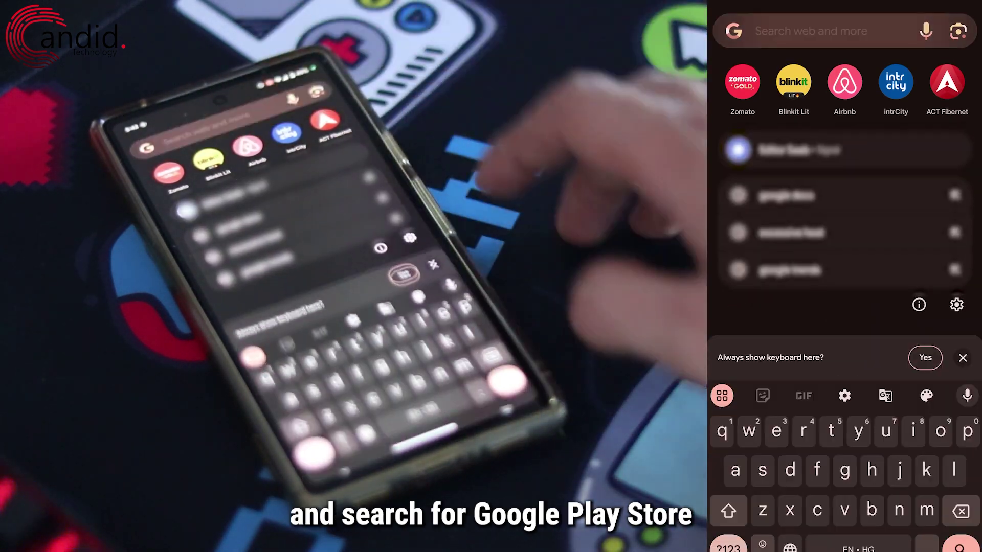
type("pl")
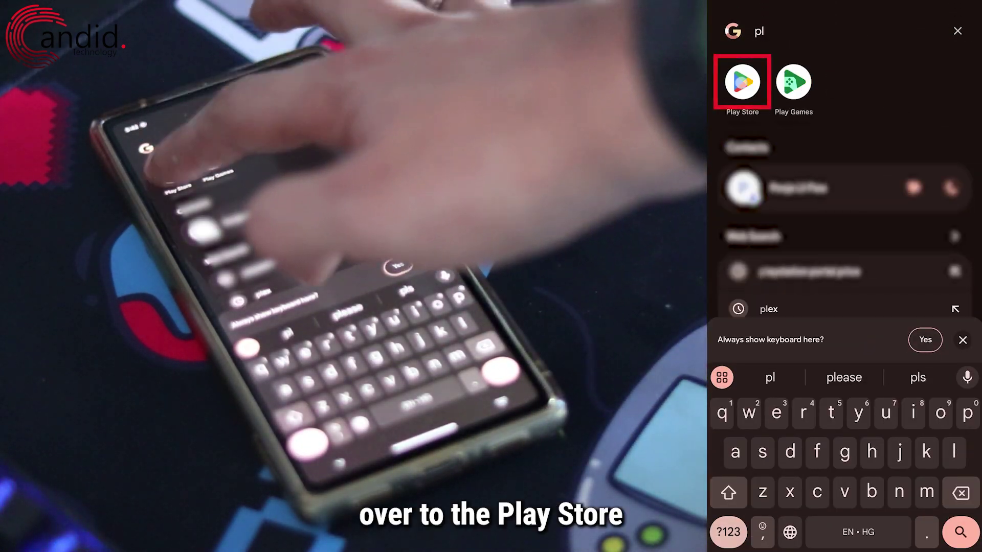
left_click(742, 84)
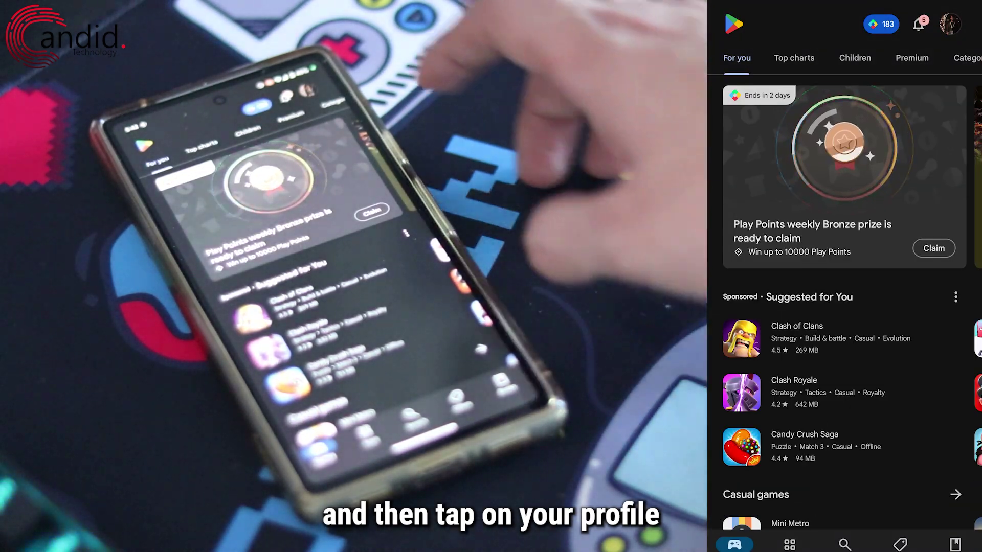
Open WhatsApp Messenger's listing from installed apps under Manage apps and device.
left_click(950, 24)
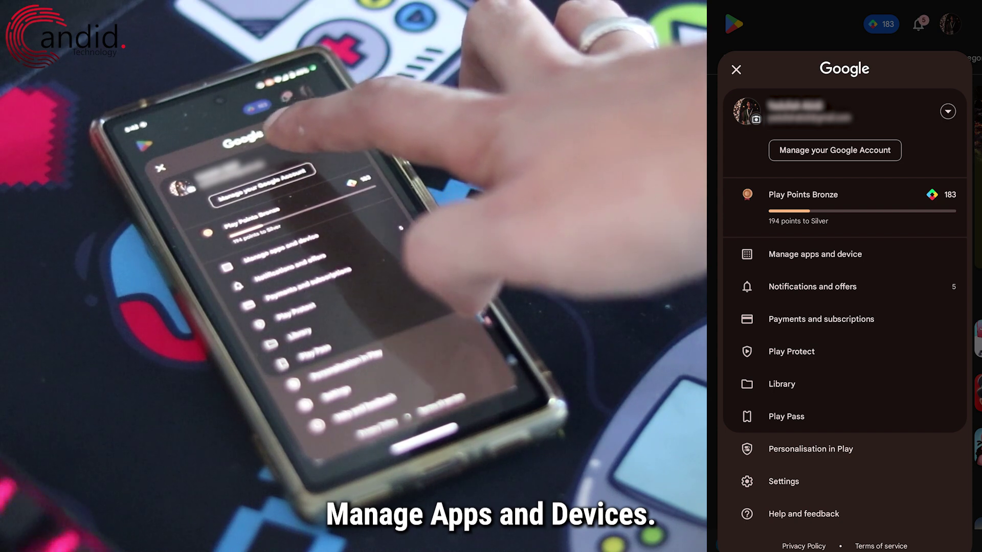
left_click(816, 254)
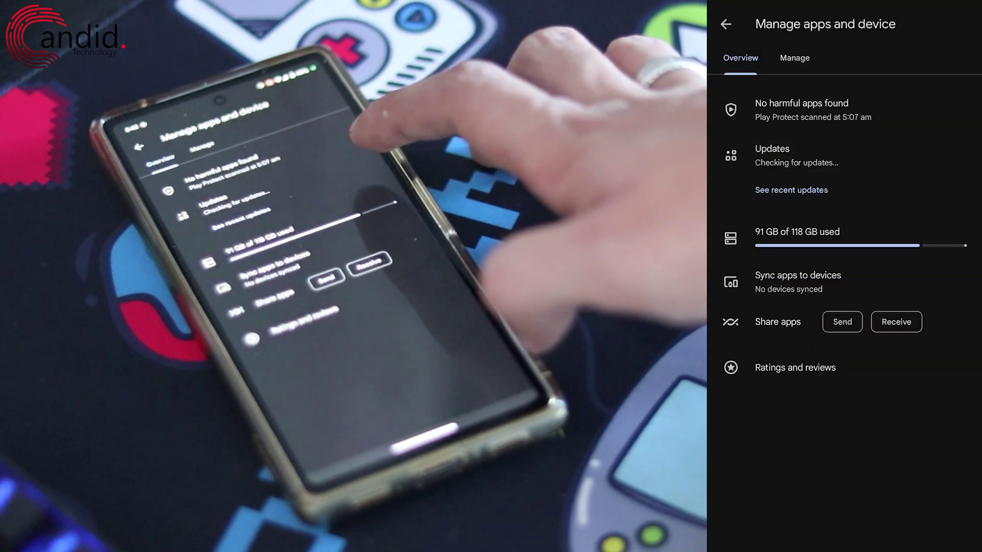
left_click(795, 57)
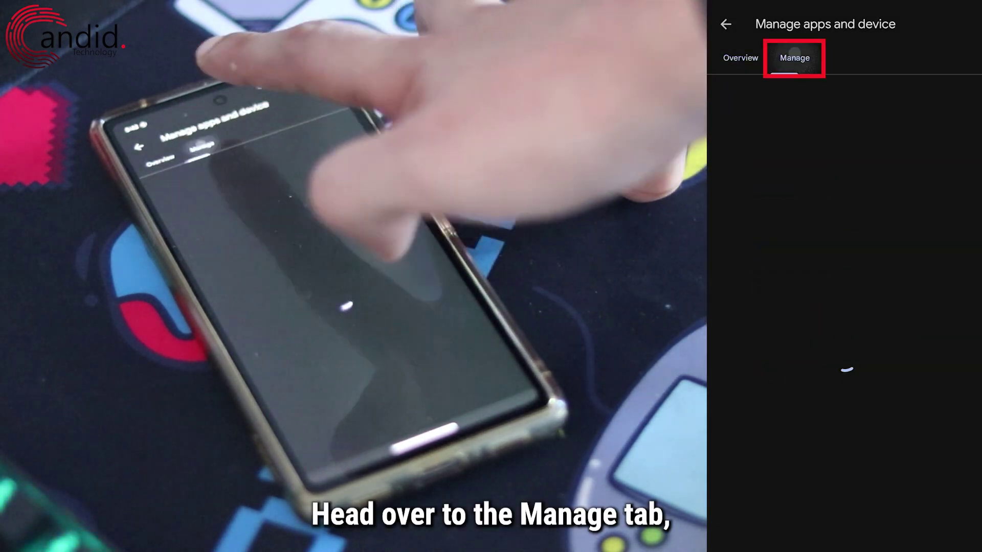
left_click(869, 313)
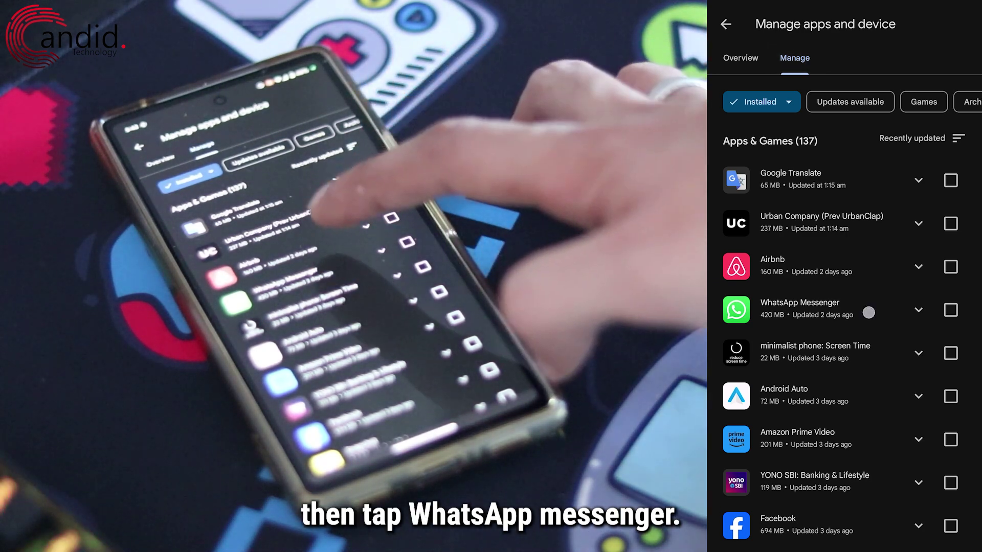